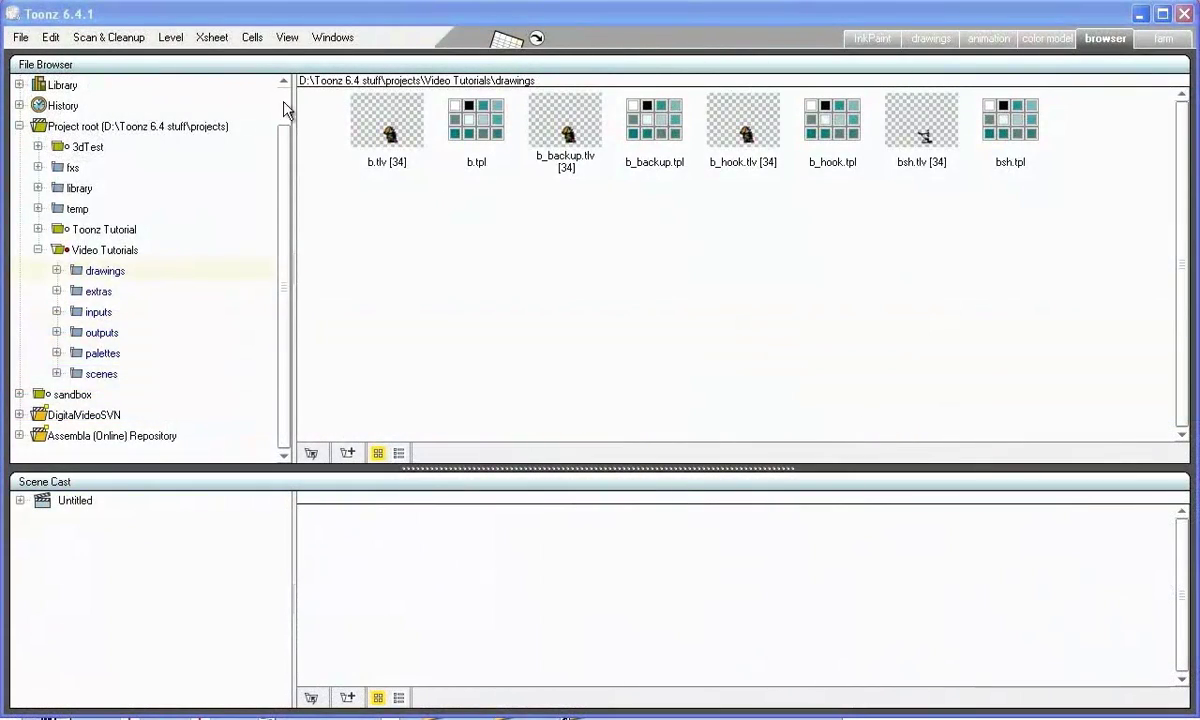
# Step: Select b.tlv and bsh.tlv in the drawings folder and load both levels into the scene
pyautogui.click(377, 141)
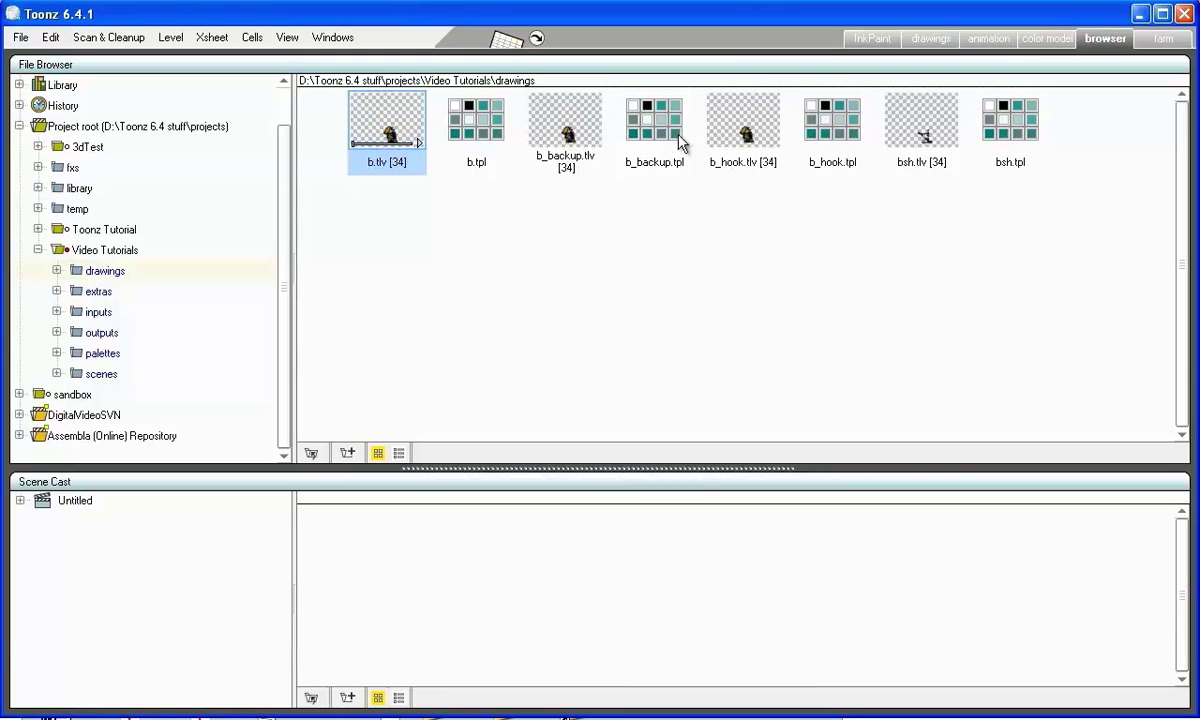
pyautogui.keyDown('ctrl'); pyautogui.click(930, 137); pyautogui.keyUp('ctrl')
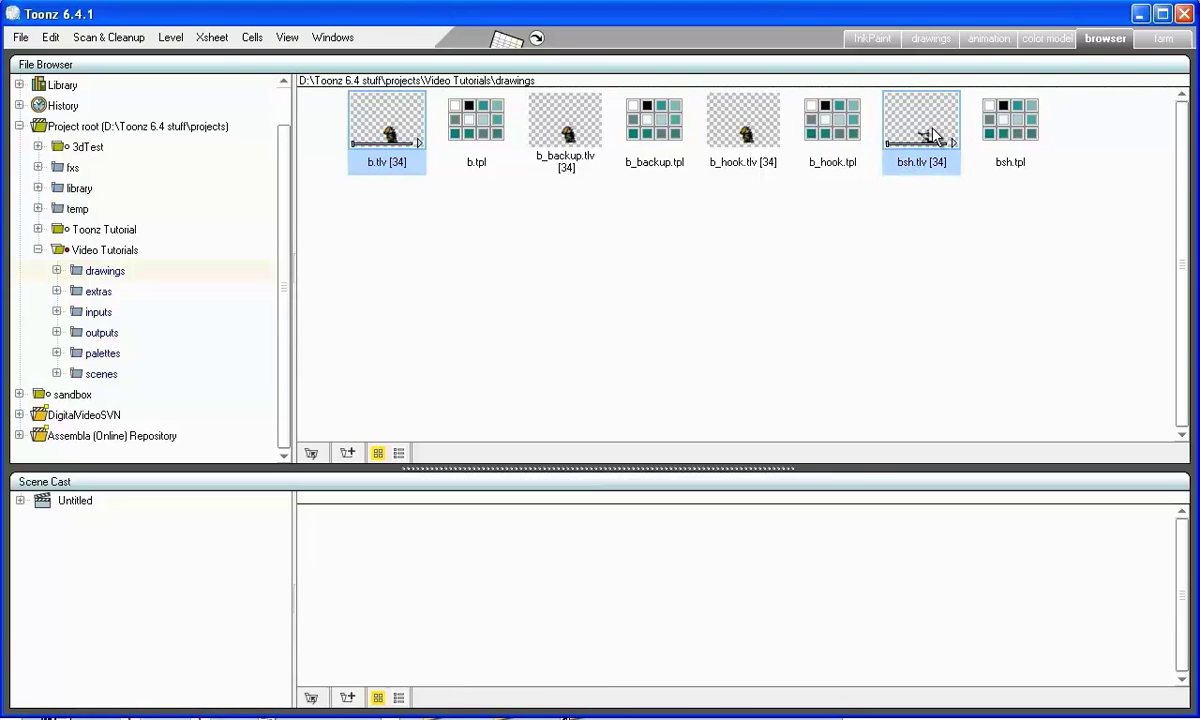
pyautogui.rightClick(930, 137)
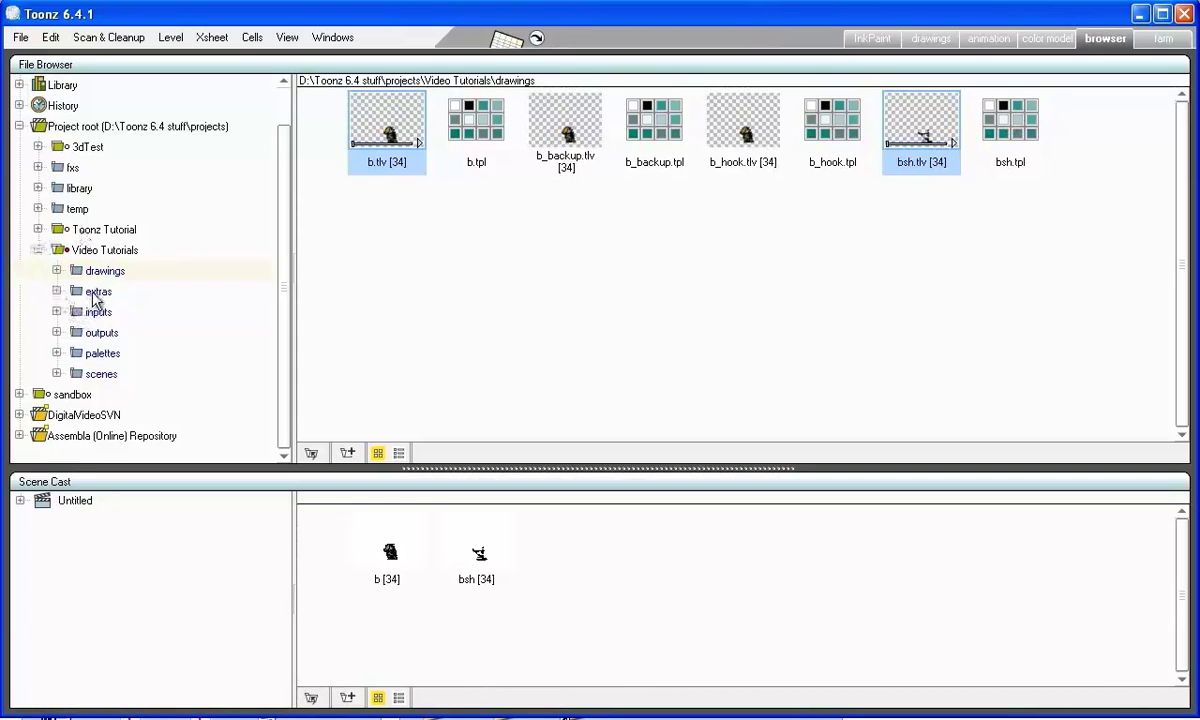
# Step: Add overlay00.tif and bkg00_pal.tif from the extras folder to the Scene Cast, then switch to the animation room
pyautogui.click(92, 291)
pyautogui.click(390, 138)
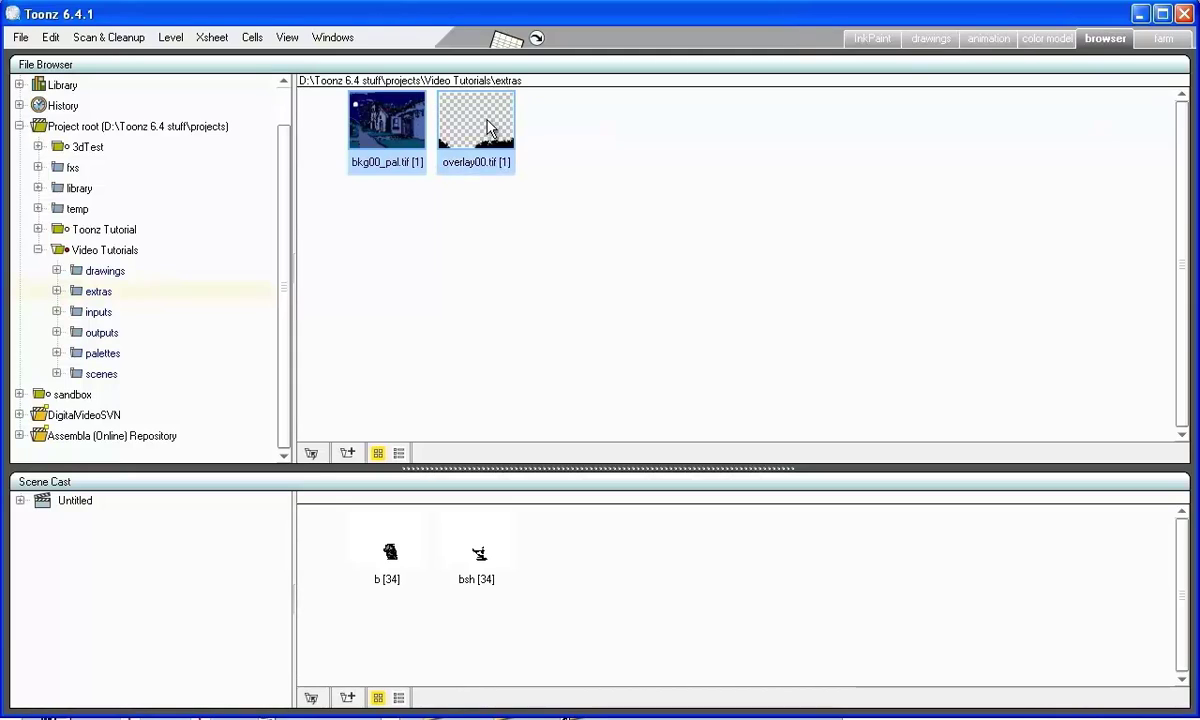
pyautogui.moveTo(488, 127); pyautogui.dragTo(593, 540)
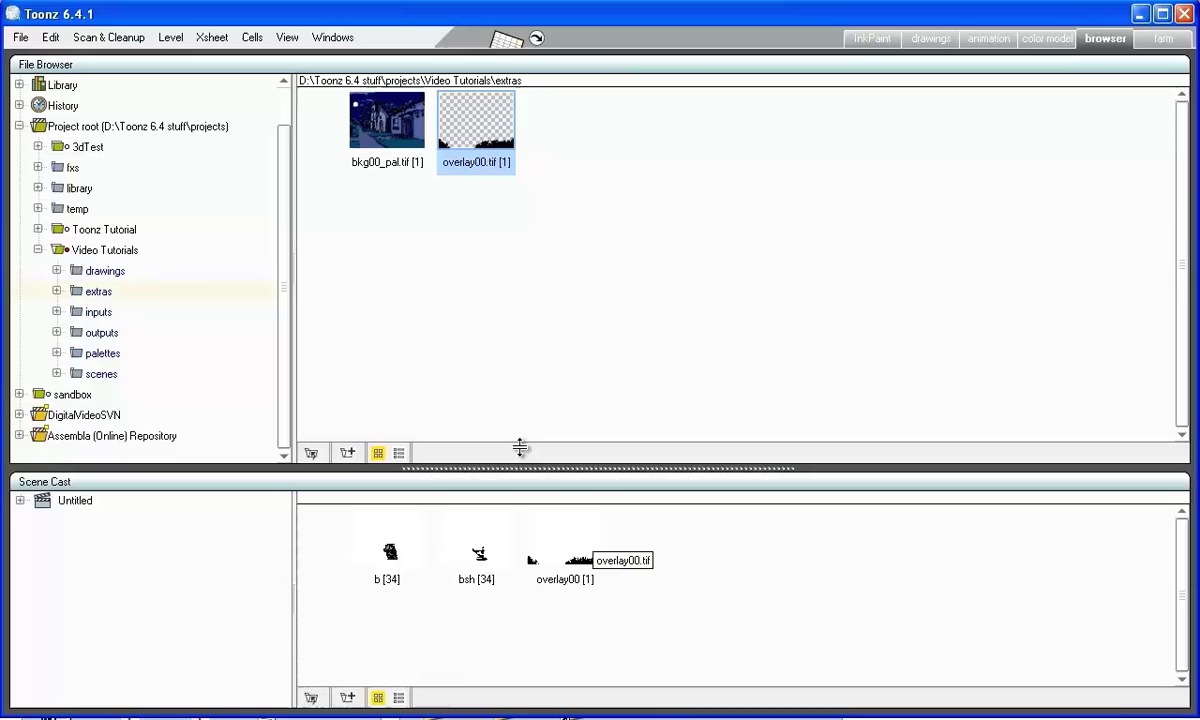
pyautogui.moveTo(368, 119); pyautogui.dragTo(616, 512)
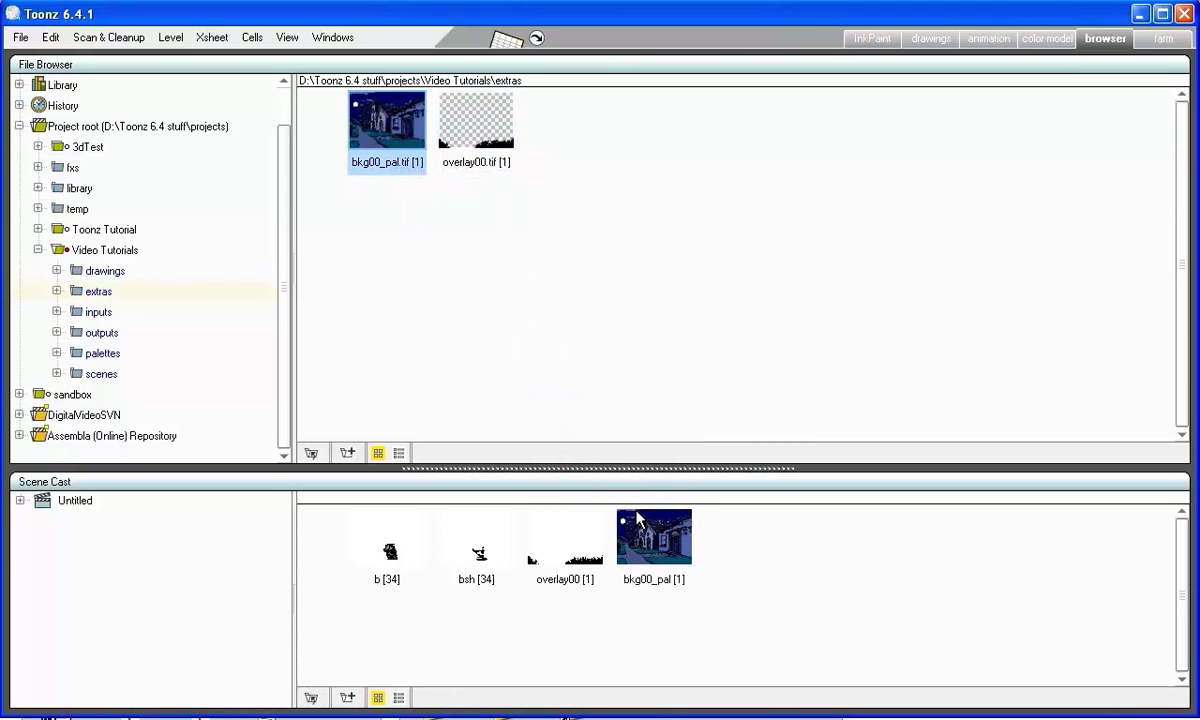
pyautogui.click(995, 42)
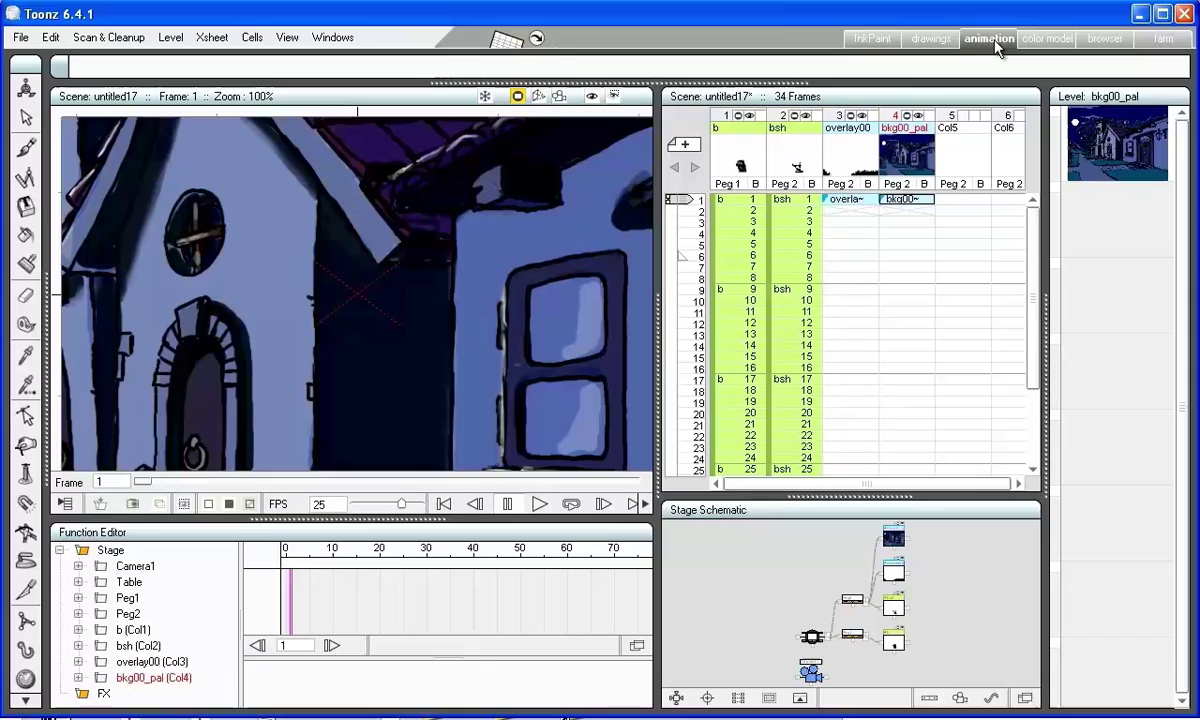
# Step: Move the bkg00_pal column from Xsheet column 4 to column 1
pyautogui.moveTo(890, 120); pyautogui.dragTo(738, 120)
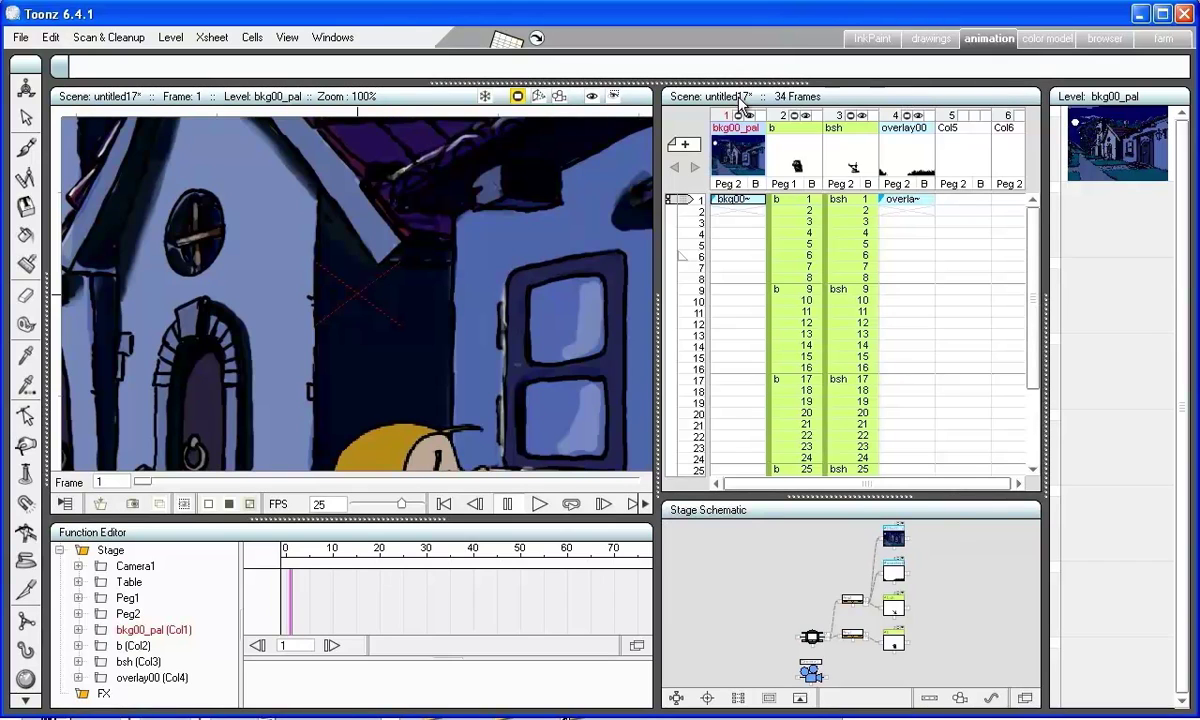
# Step: Maximize the Xsheet and shift the b and bsh cells (frames 1–34) down to start at frame 16
pyautogui.press('`')
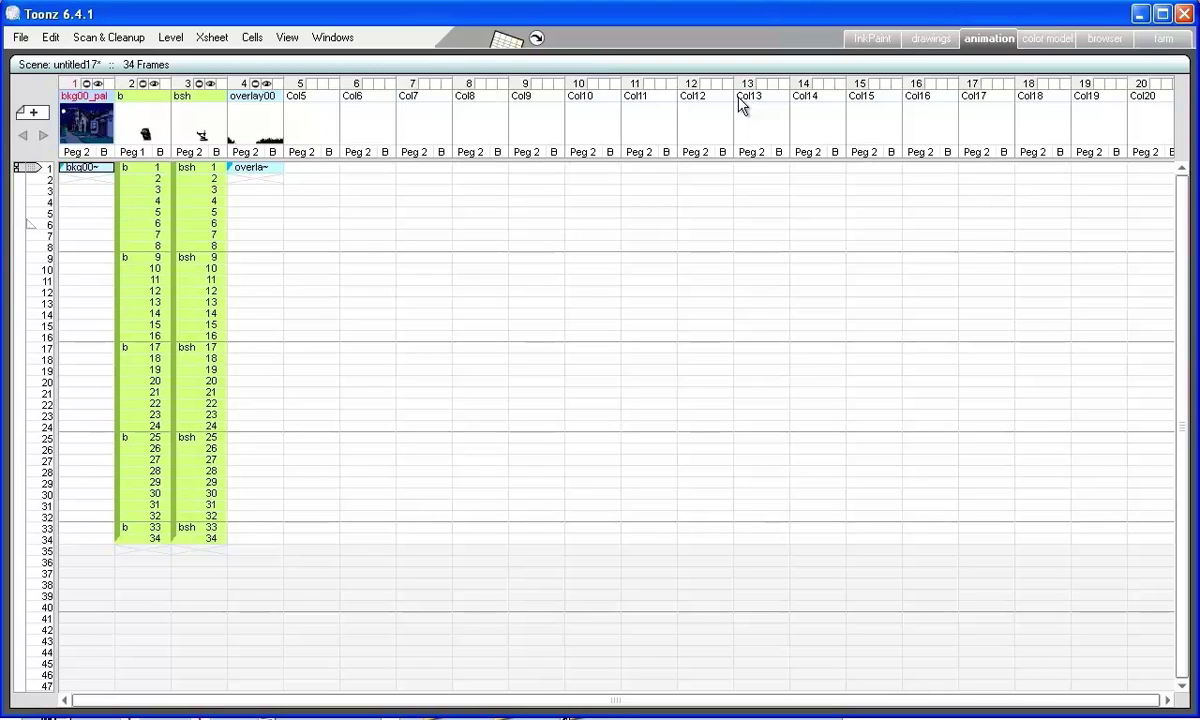
pyautogui.click(128, 172)
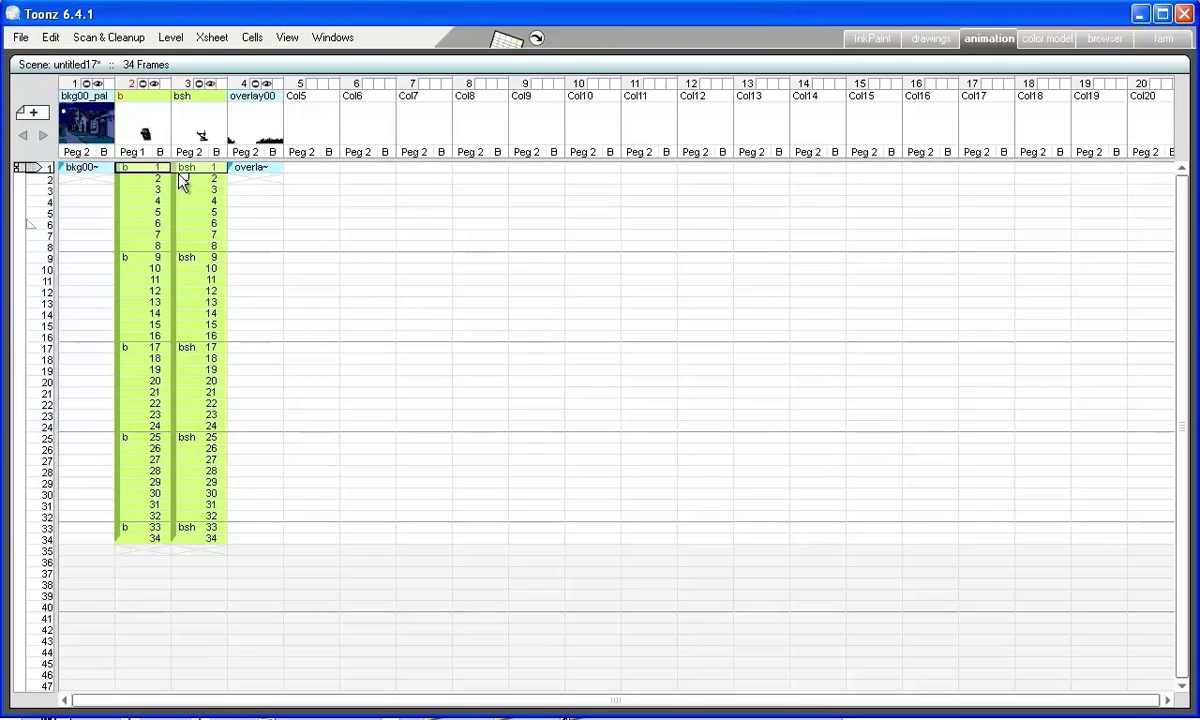
pyautogui.moveTo(180, 175); pyautogui.dragTo(199, 540)
pyautogui.moveTo(117, 283); pyautogui.dragTo(131, 455)
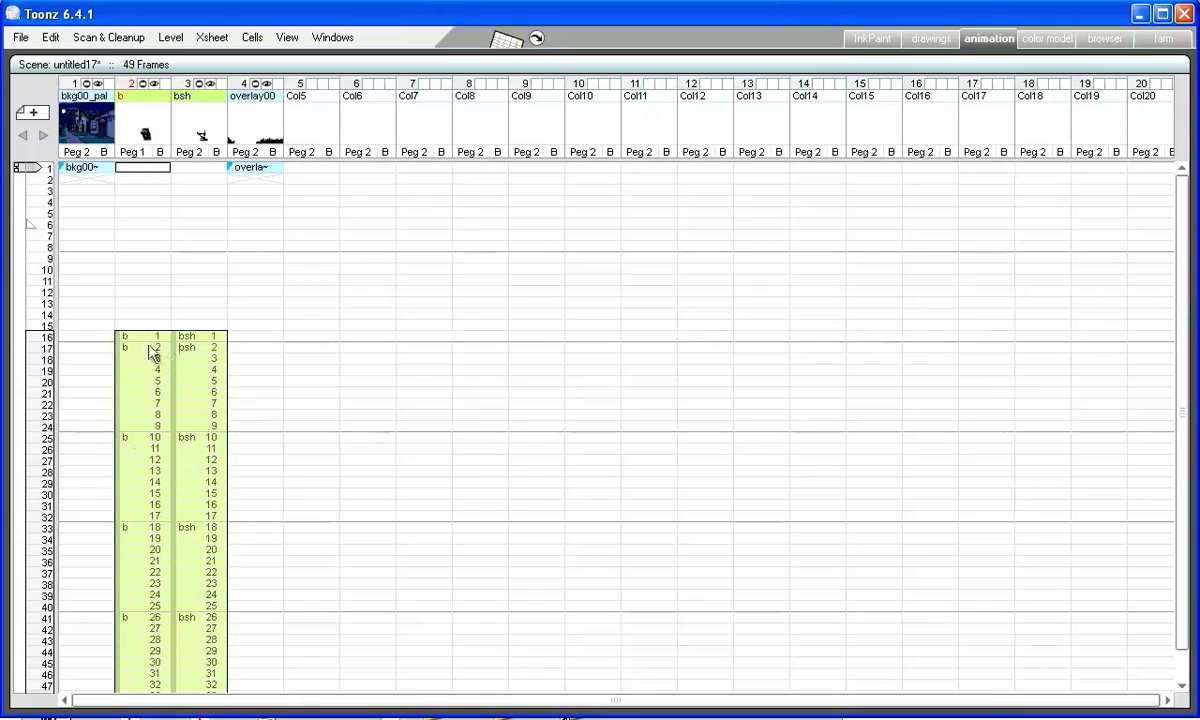
pyautogui.moveTo(148, 338); pyautogui.dragTo(186, 340)
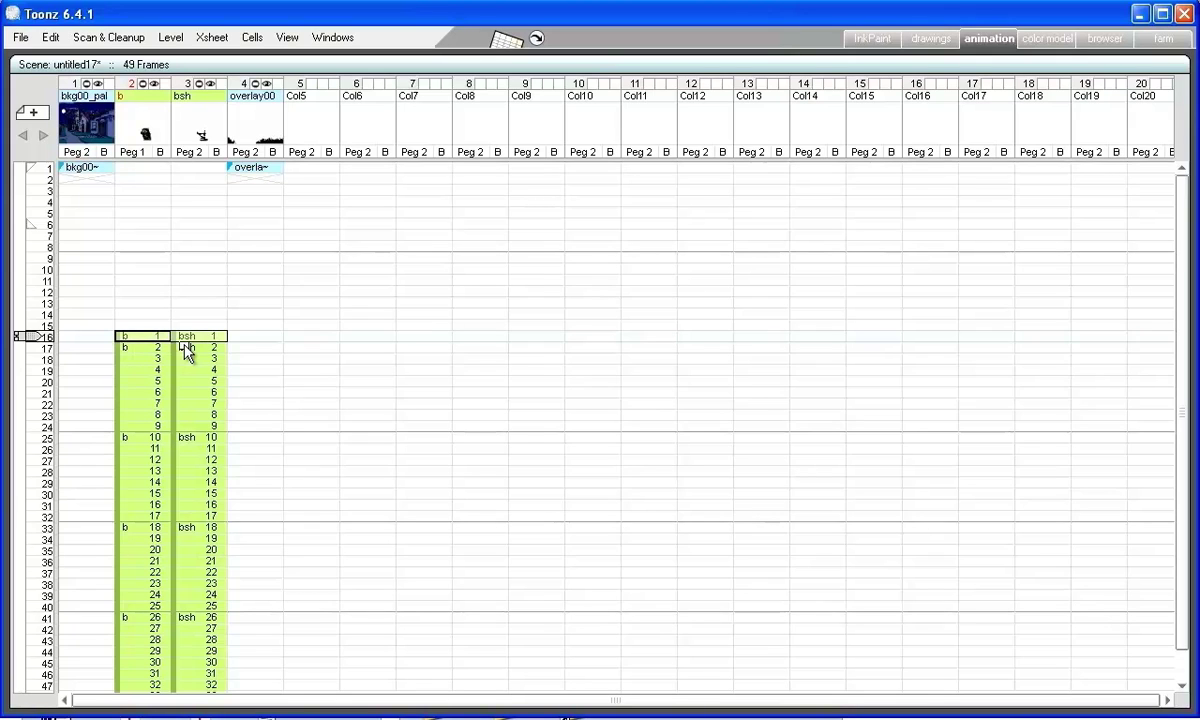
# Step: Hold the first b and bsh drawing from frame 16 through 51, then select the walk cells from frame 52
pyautogui.moveTo(185, 352); pyautogui.dragTo(166, 614)
pyautogui.scroll(-6, 160, 565)
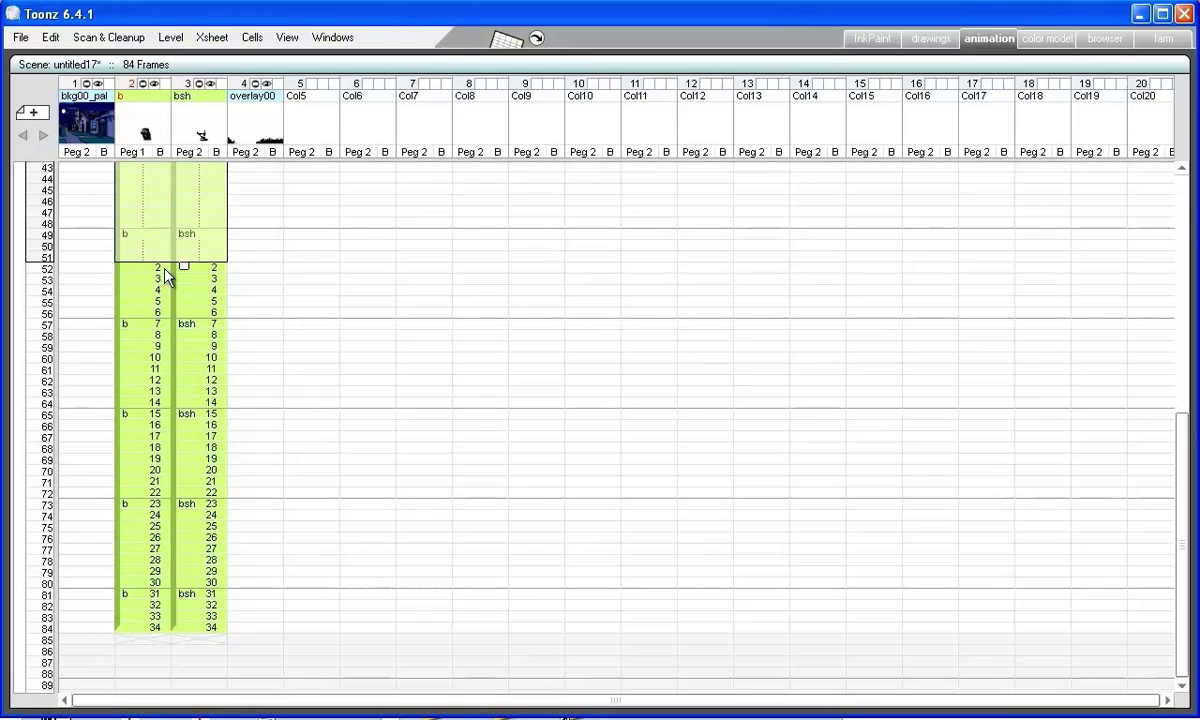
pyautogui.moveTo(165, 270); pyautogui.dragTo(194, 625)
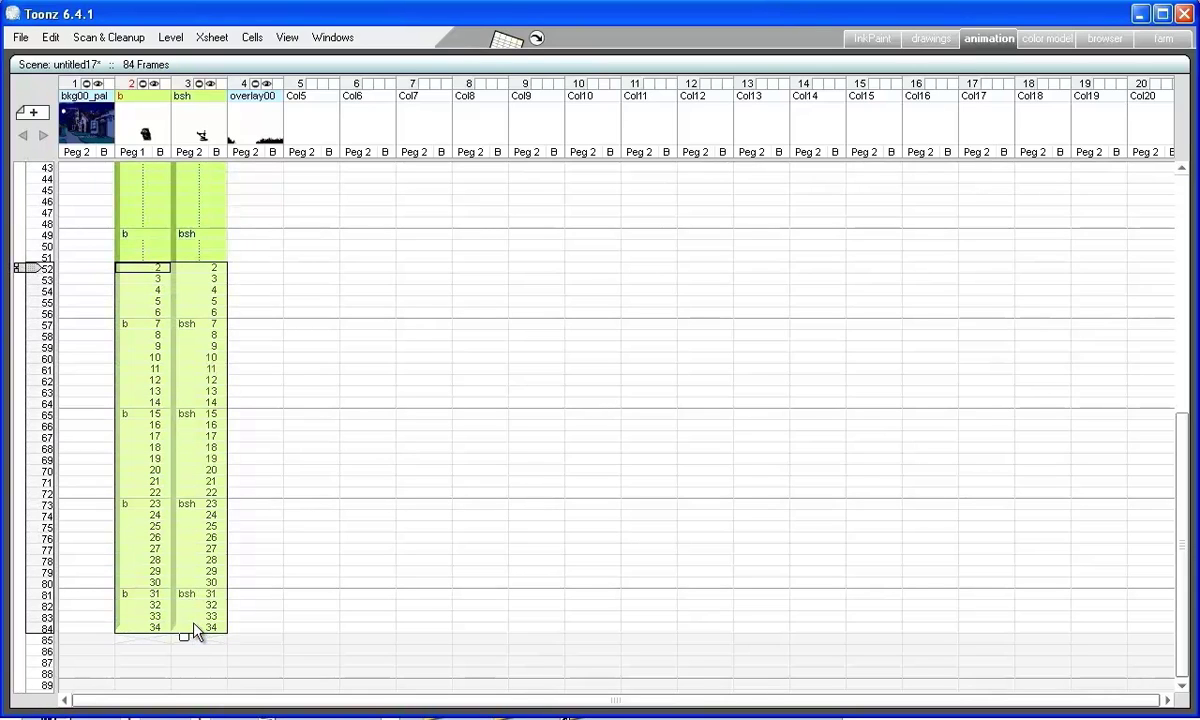
# Step: Apply Step 2 to the b and bsh cells from frame 52, so the walk ends at frame 117
pyautogui.rightClick(194, 628)
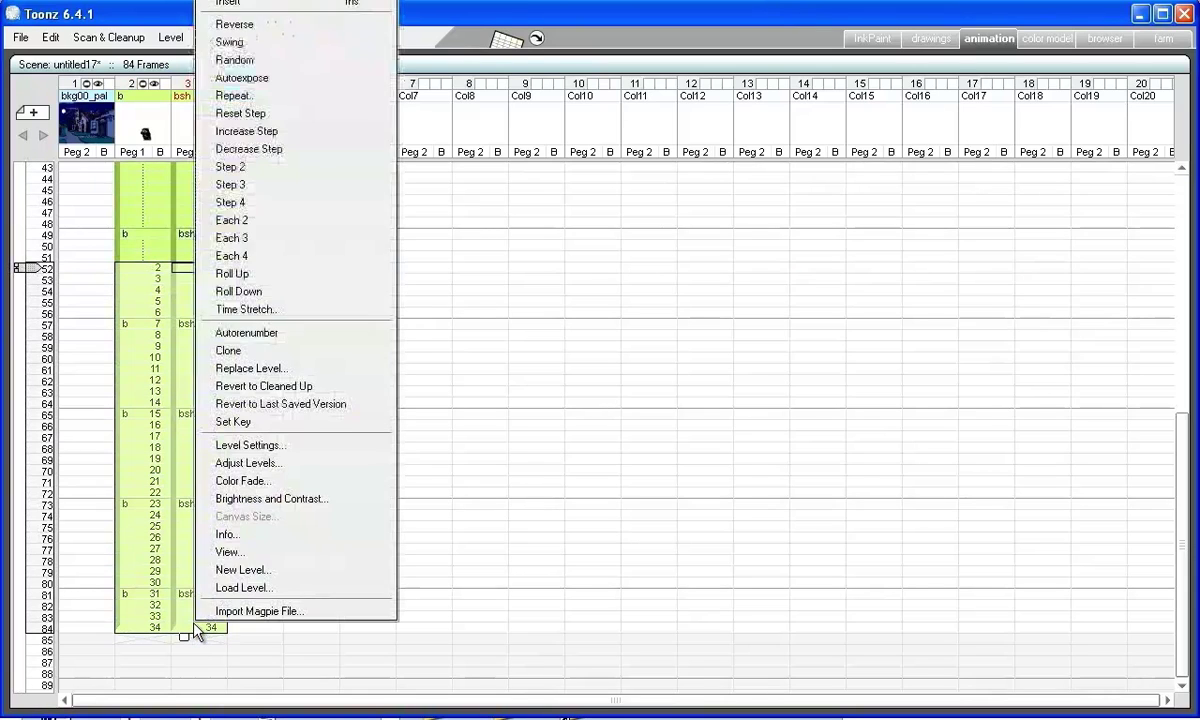
pyautogui.click(268, 180)
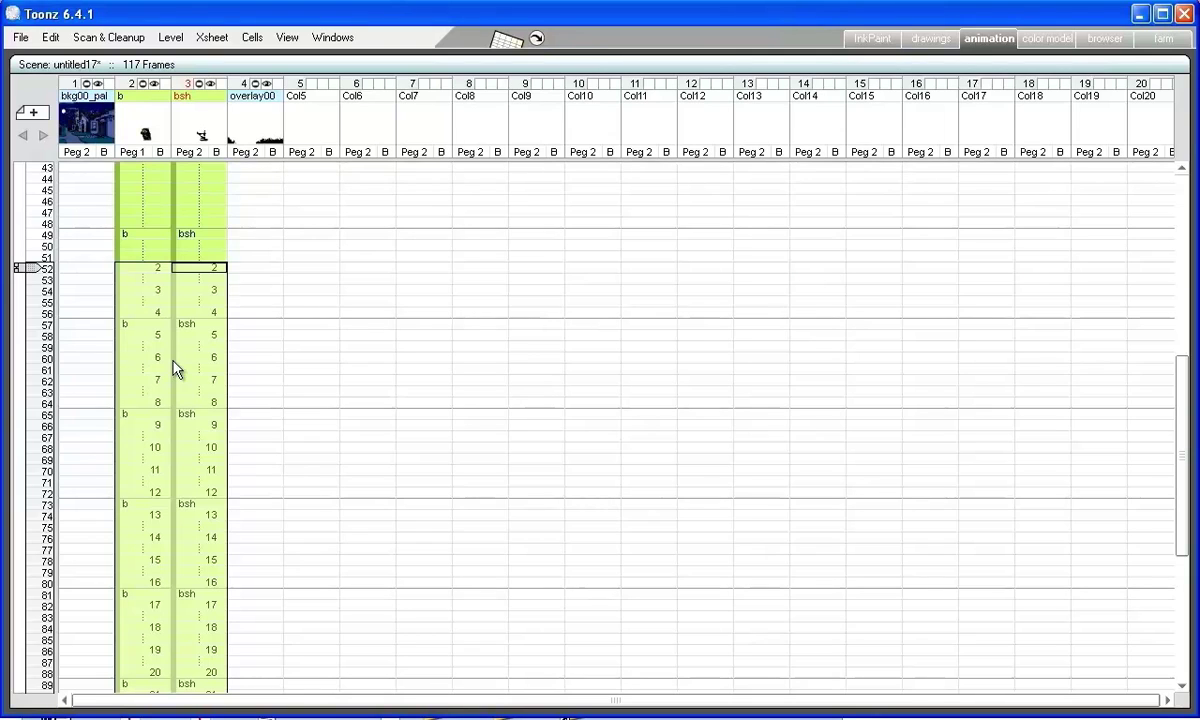
pyautogui.scroll(-10, 172, 363)
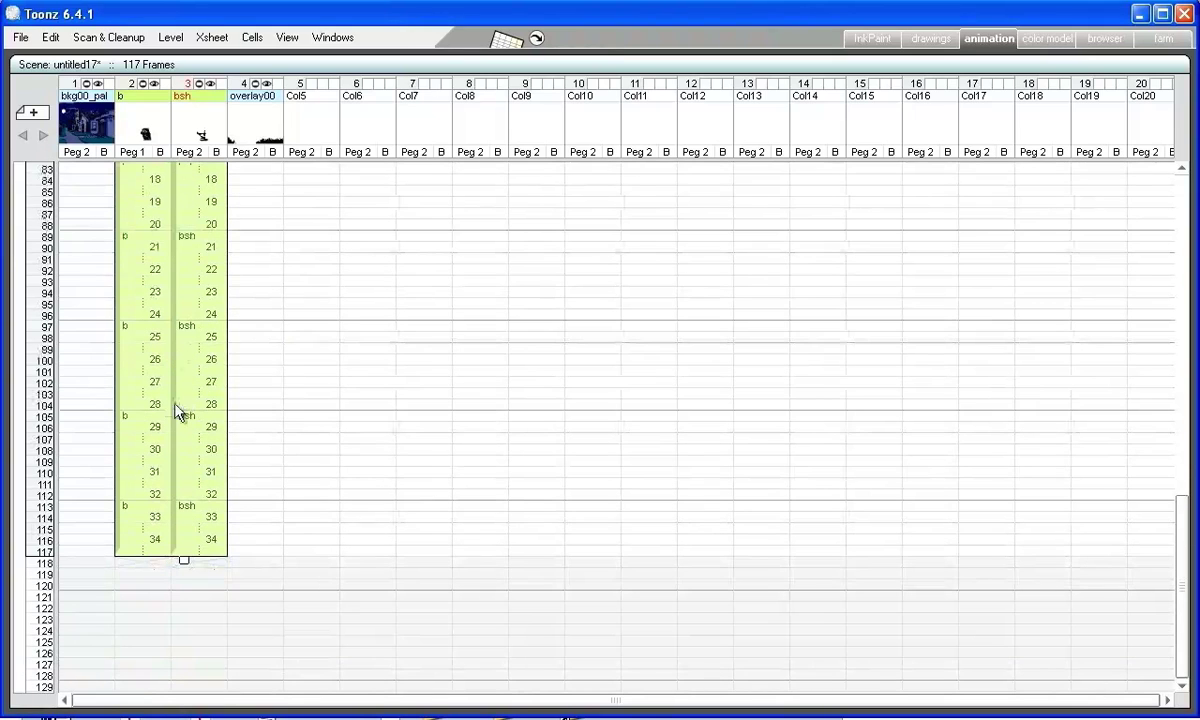
# Step: Copy the b and bsh cells from frames 100–117 (drawings 26–34)
pyautogui.click(172, 360)
pyautogui.moveTo(175, 368); pyautogui.dragTo(210, 560)
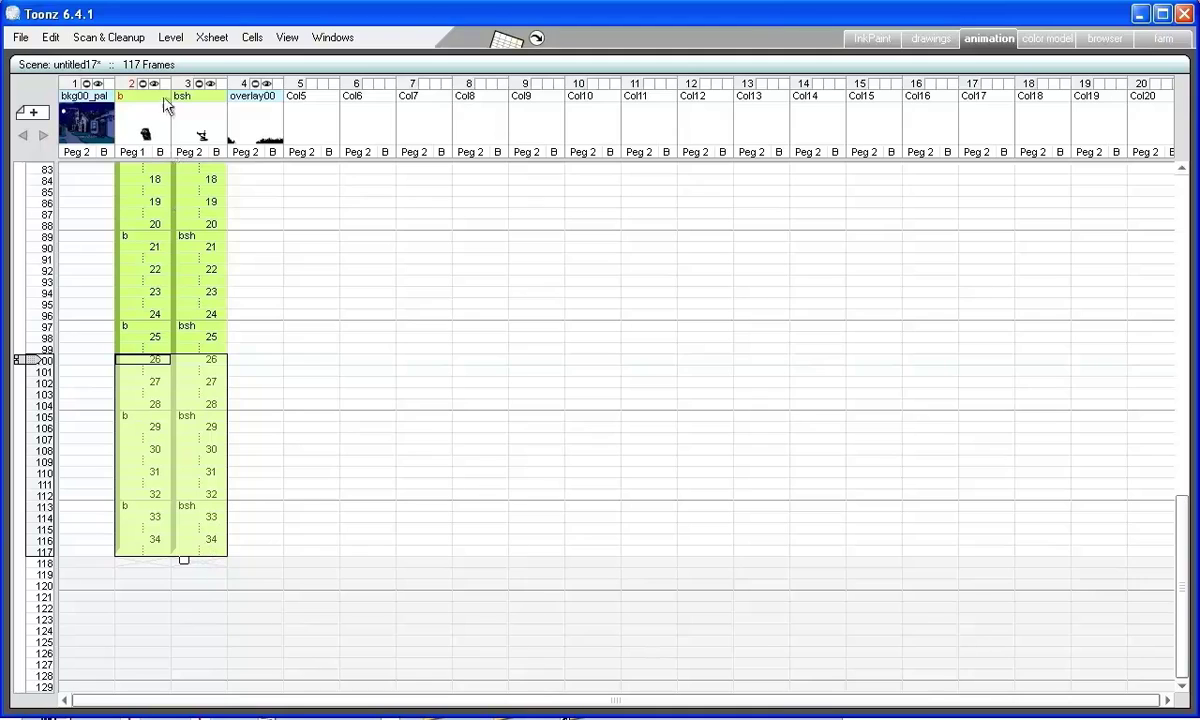
pyautogui.click(50, 37)
pyautogui.click(70, 120)
# Step: Paste the copied walk cycle at frame 118 and repeat it three more times below
pyautogui.click(145, 562)
pyautogui.click(52, 37)
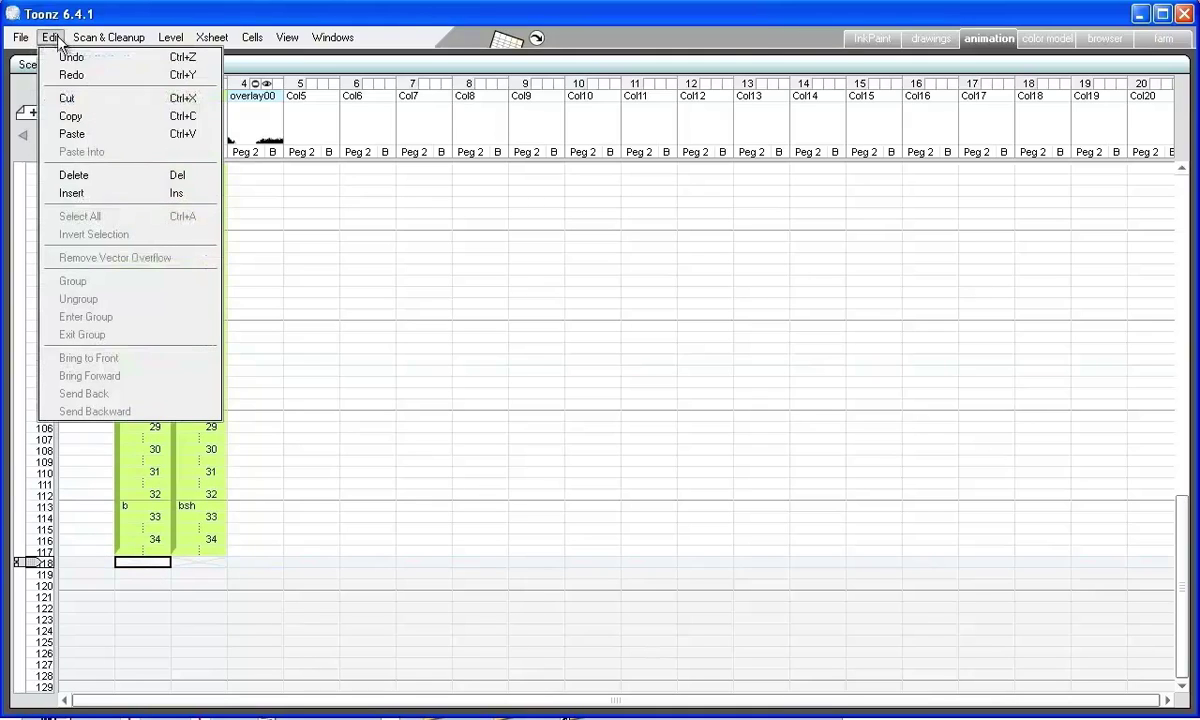
pyautogui.click(72, 133)
pyautogui.scroll(-4, 120, 241)
pyautogui.click(152, 542)
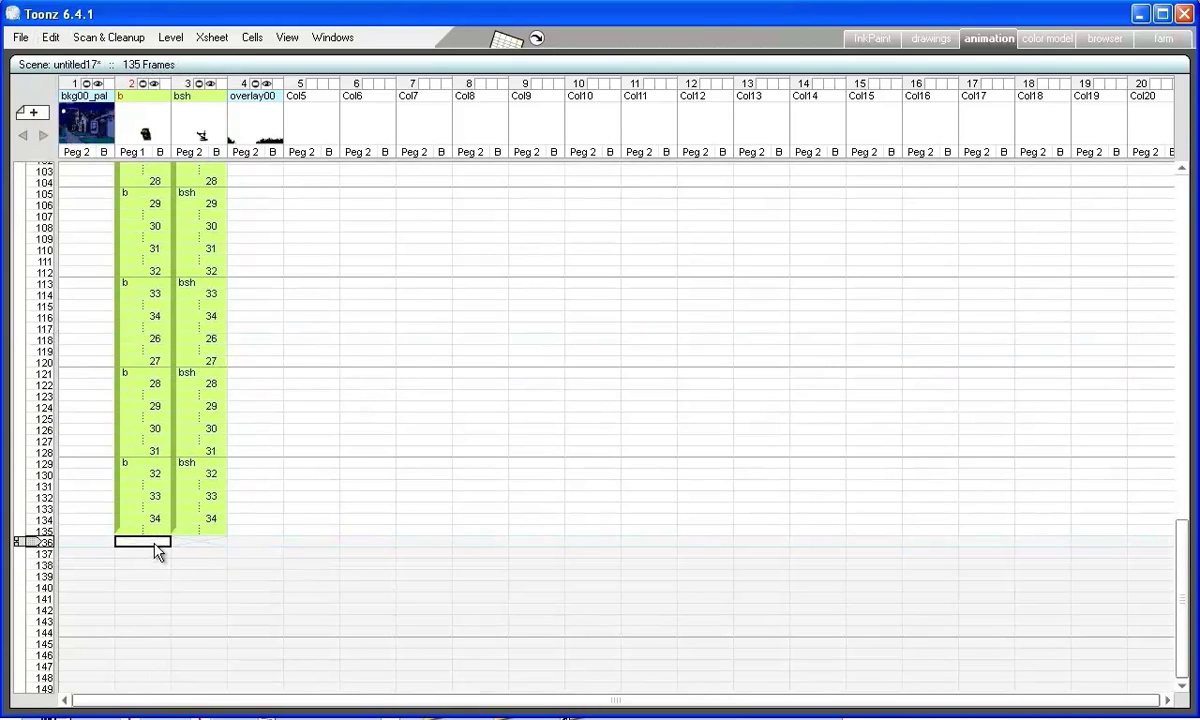
pyautogui.hotkey('ctrl', 'v')
pyautogui.scroll(-3, 150, 600)
pyautogui.hotkey('ctrl', 'v')
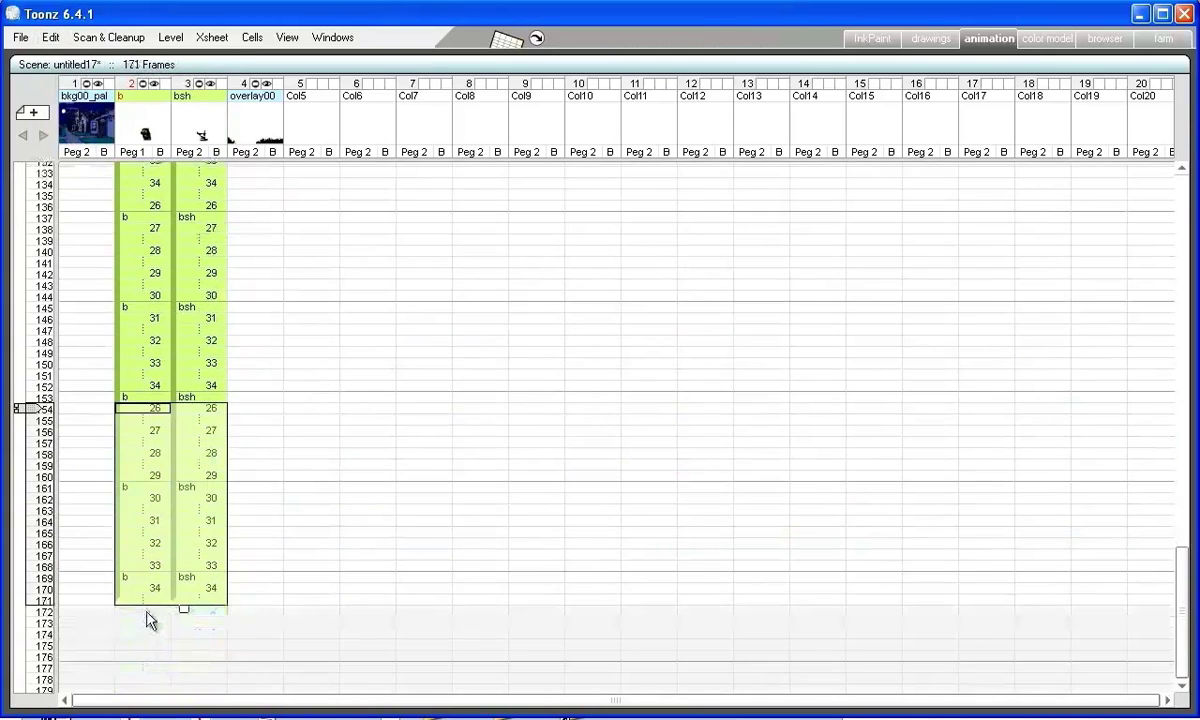
pyautogui.click(148, 614)
pyautogui.hotkey('ctrl', 'v')
# Step: Keep pasting the cycle, including at frames 208, 226 and 244, extending the scene to 261 frames
pyautogui.scroll(-3, 150, 590)
pyautogui.click(150, 590)
pyautogui.hotkey('ctrl', 'v')
pyautogui.scroll(-2, 150, 590)
pyautogui.click(150, 458)
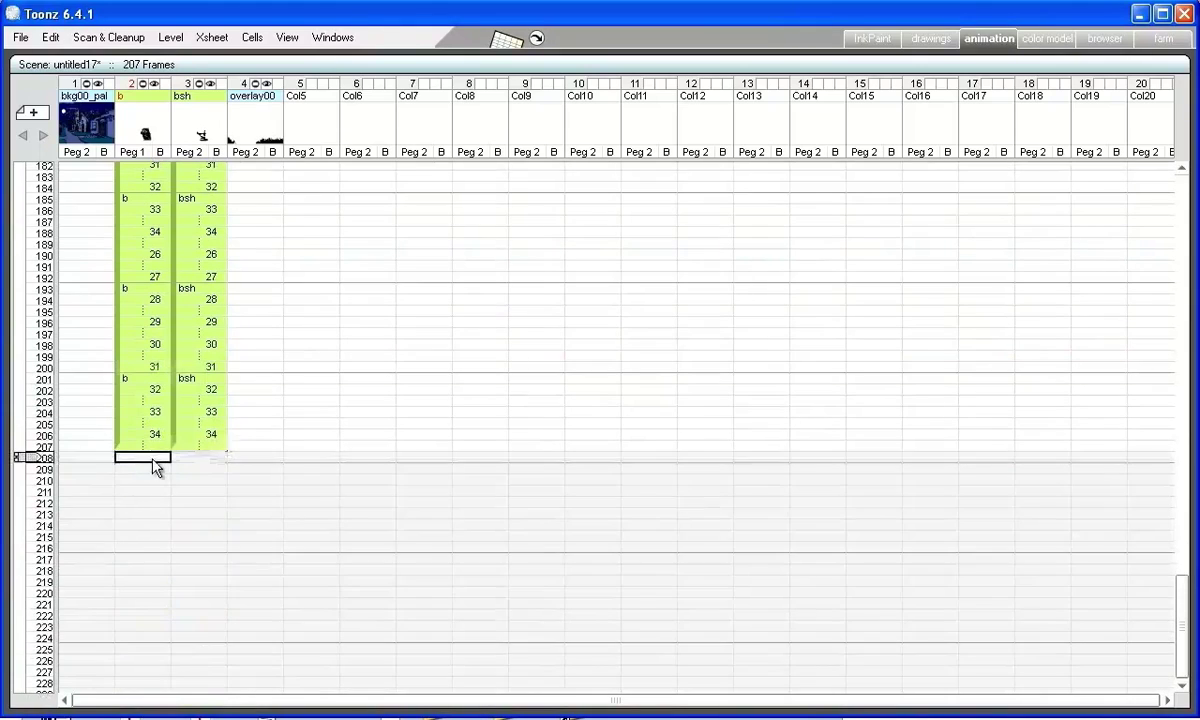
pyautogui.hotkey('ctrl', 'v')
pyautogui.click(152, 650)
pyautogui.hotkey('ctrl', 'v')
pyautogui.scroll(-3, 158, 665)
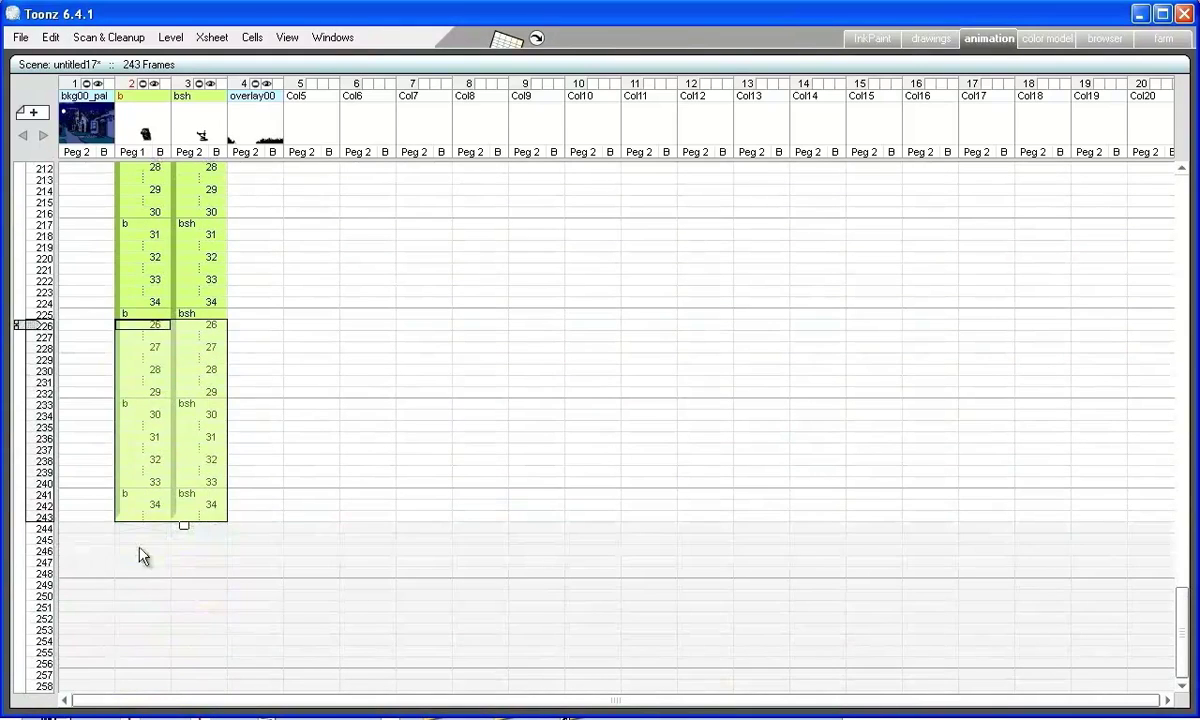
pyautogui.click(142, 529)
pyautogui.hotkey('ctrl', 'v')
pyautogui.scroll(20, 142, 535)
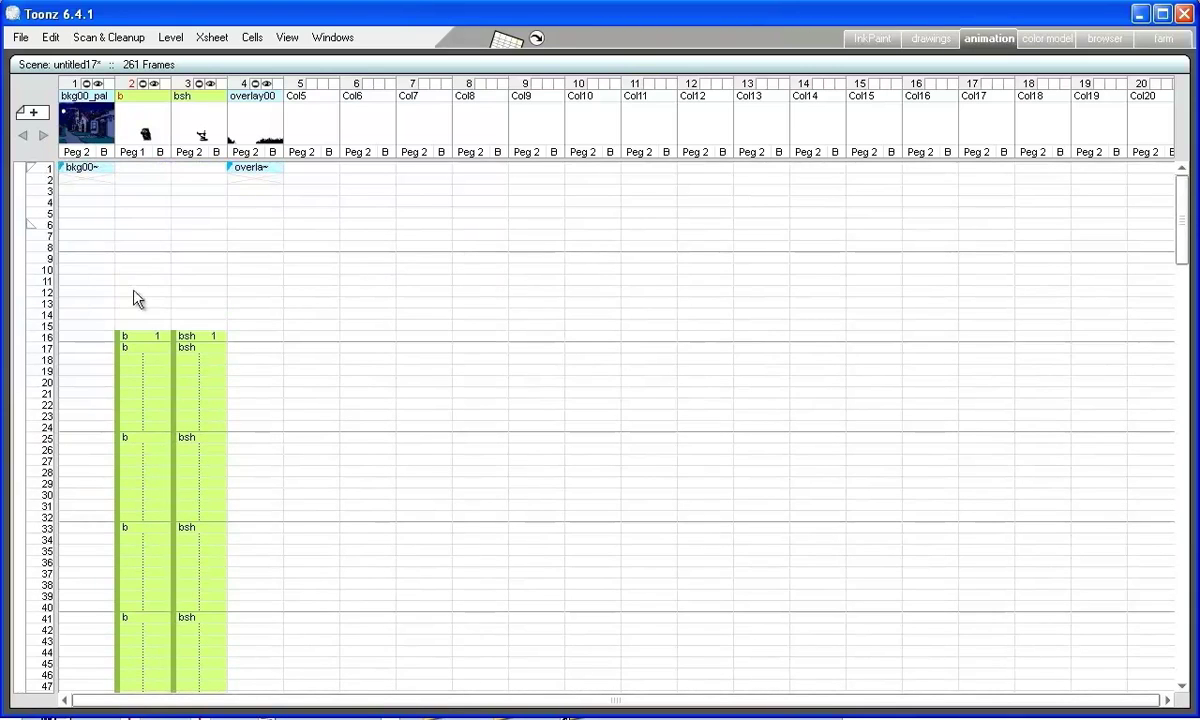
# Step: Extend the bkg00_pal and overlay00 cells from frame 1 down through the 261-frame scene
pyautogui.click(80, 169)
pyautogui.moveTo(73, 185); pyautogui.dragTo(107, 442)
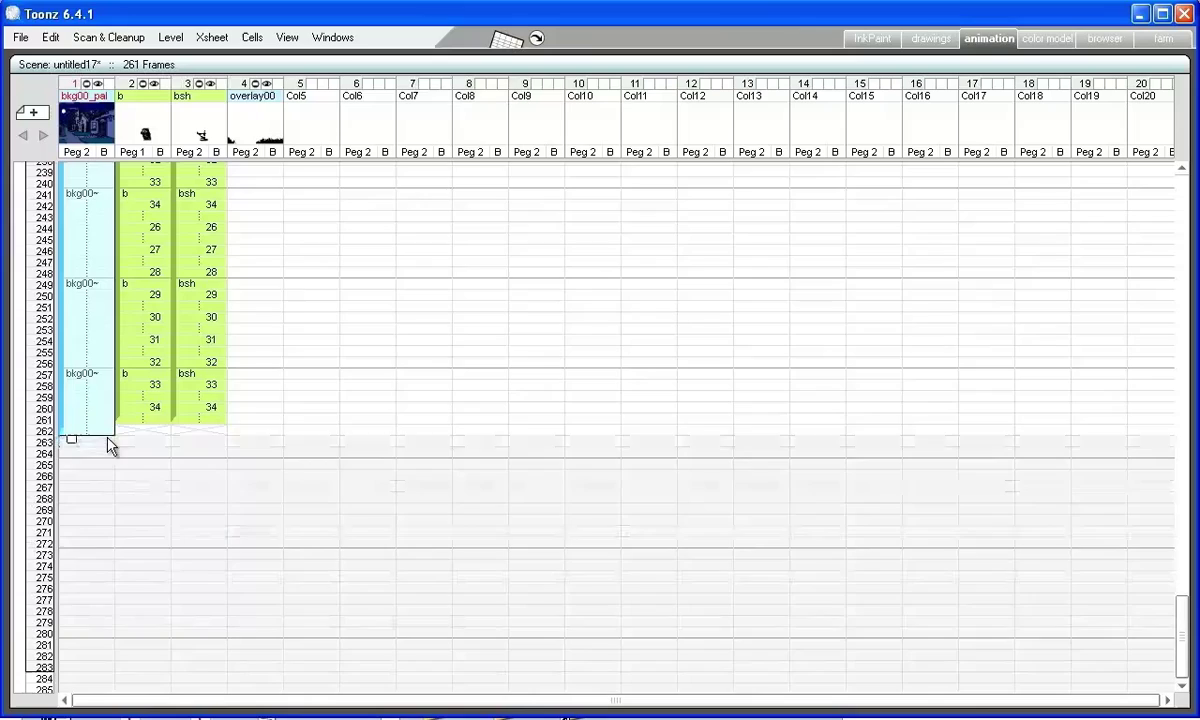
pyautogui.scroll(20, 172, 404)
pyautogui.click(250, 167)
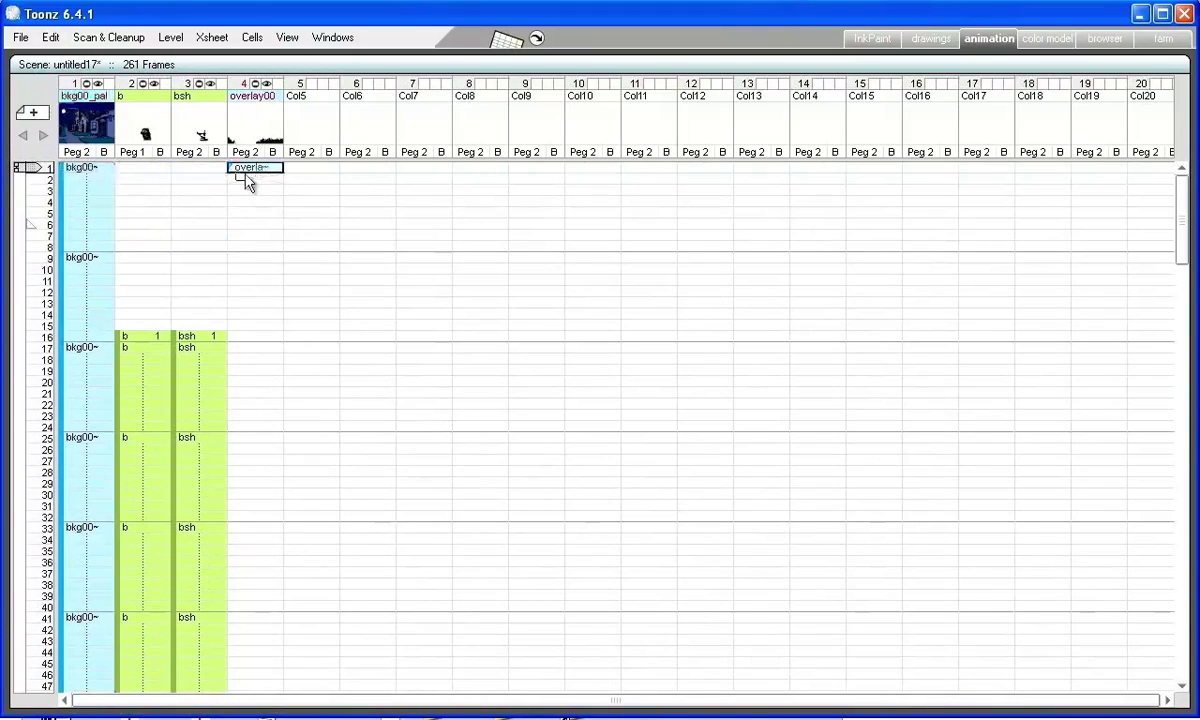
pyautogui.moveTo(246, 182); pyautogui.dragTo(267, 251)
pyautogui.scroll(20, 267, 257)
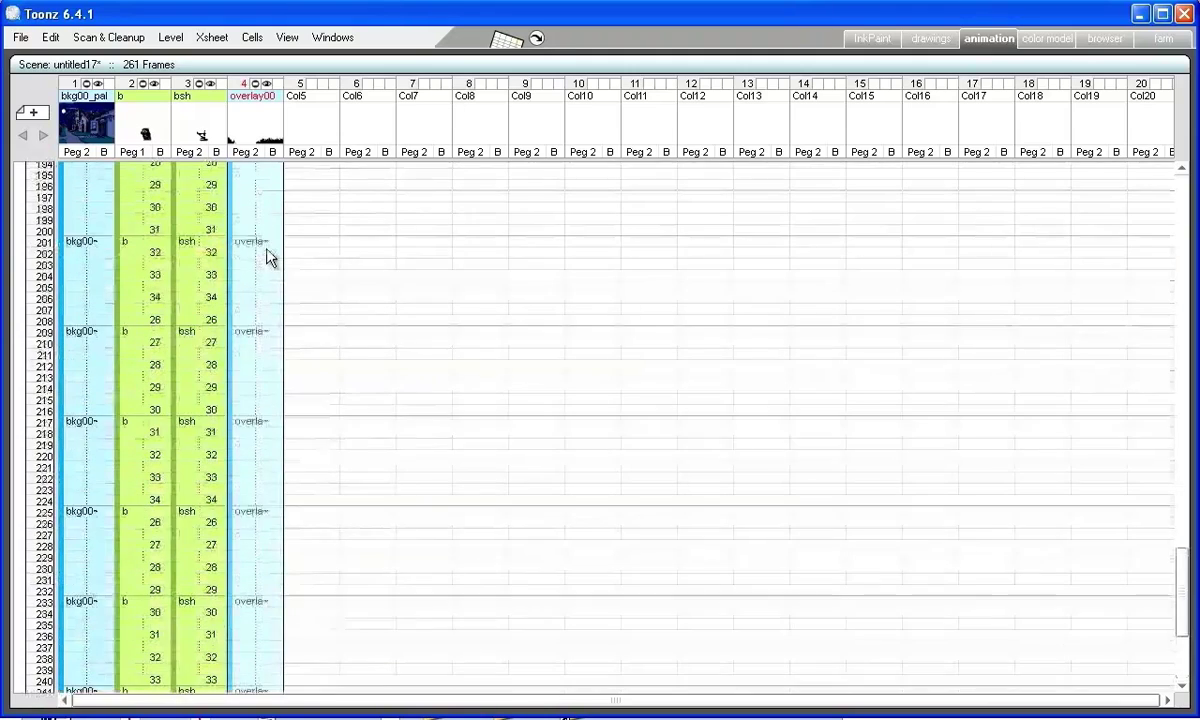
pyautogui.scroll(7, 267, 257)
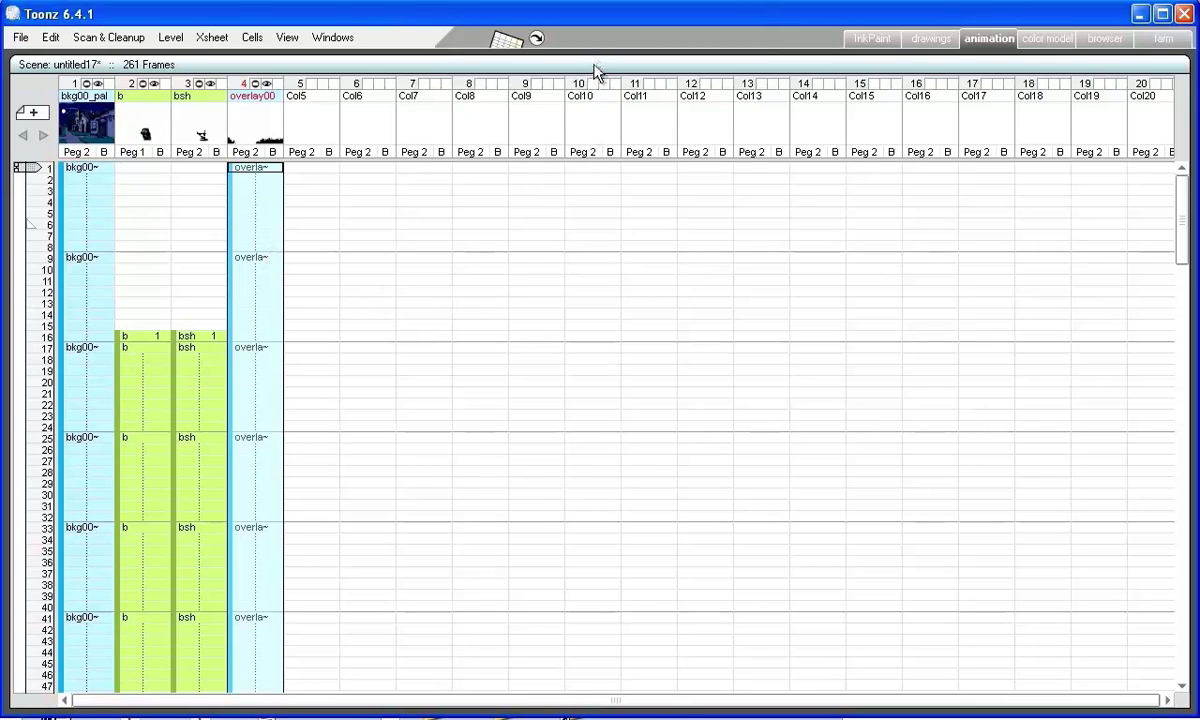
# Step: Restore the room, zoom the viewer to 24% at frame 16, and maximize the Stage Schematic
pyautogui.press('`')
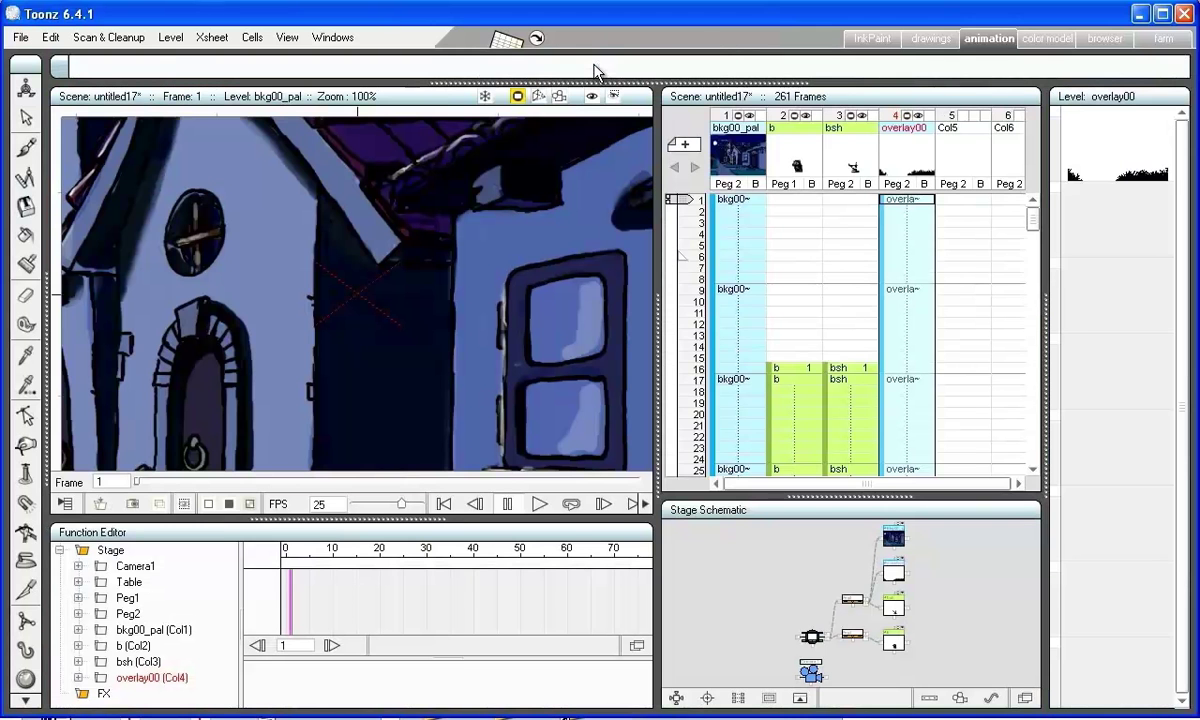
pyautogui.scroll(-4, 417, 280)
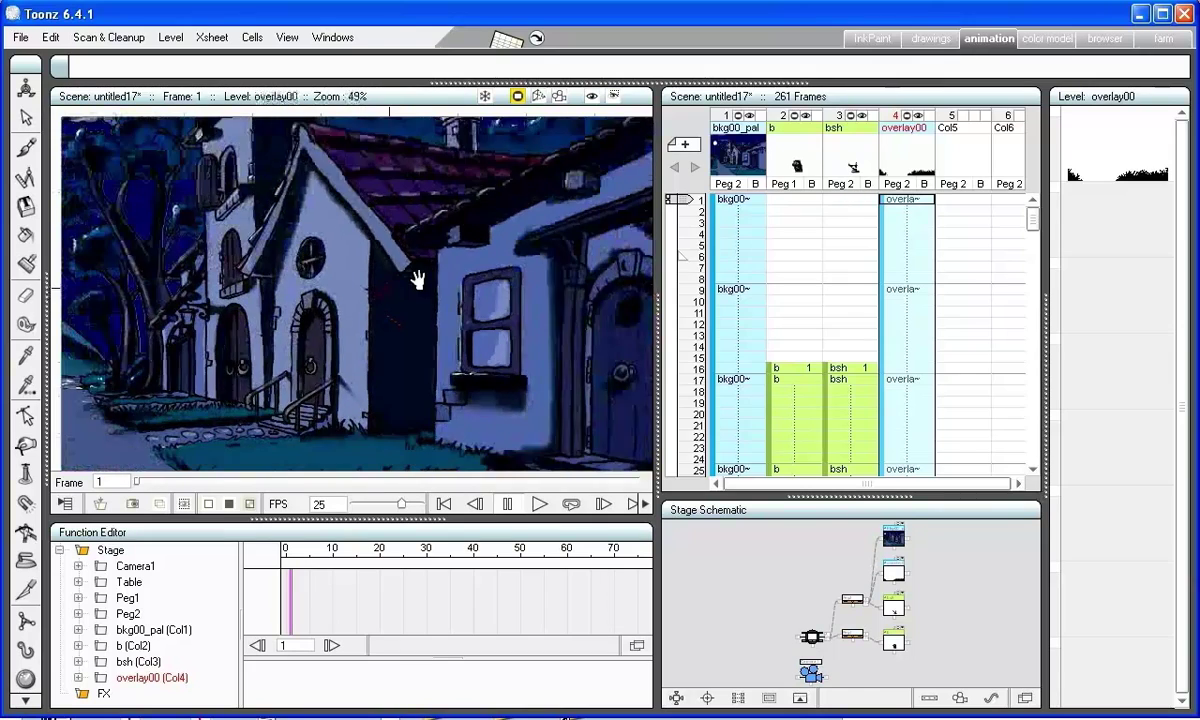
pyautogui.scroll(-3, 417, 280)
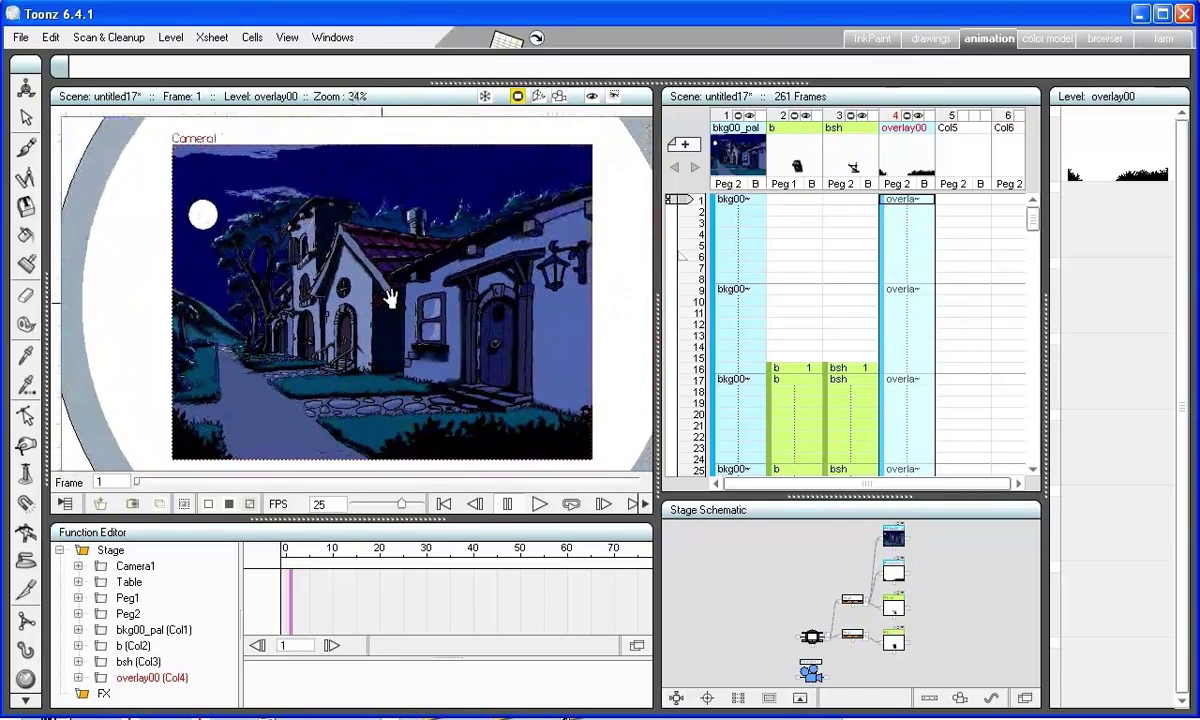
pyautogui.scroll(-1, 390, 298)
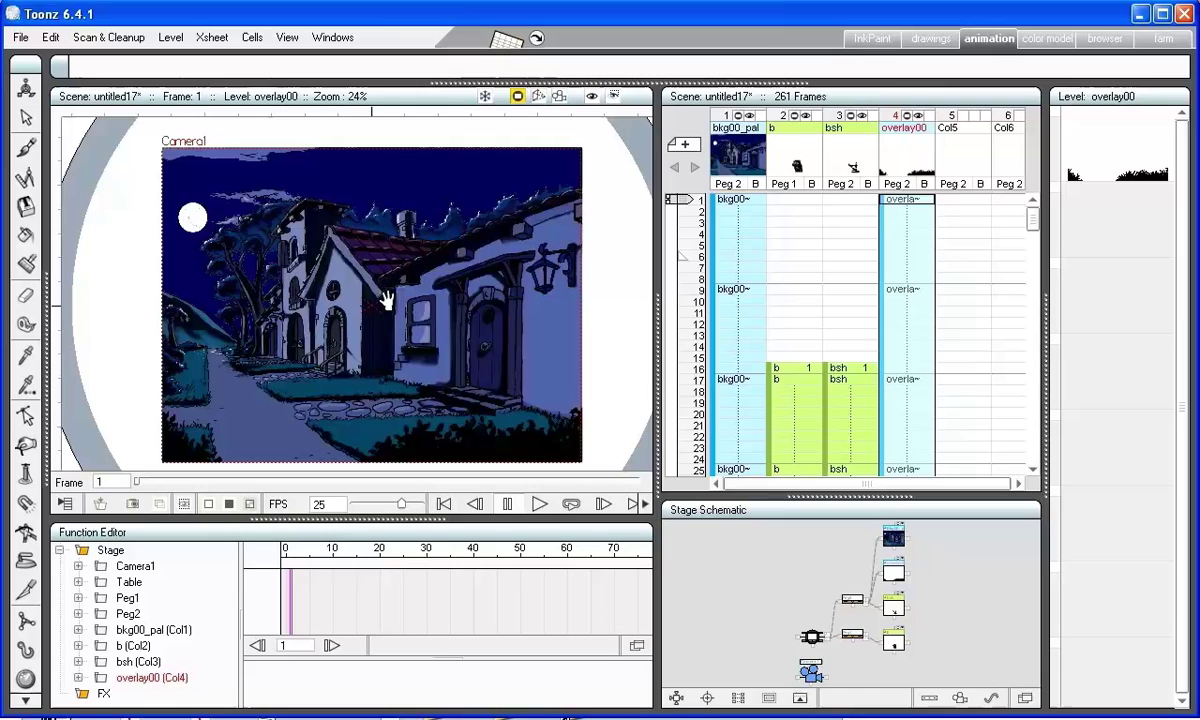
pyautogui.click(694, 369)
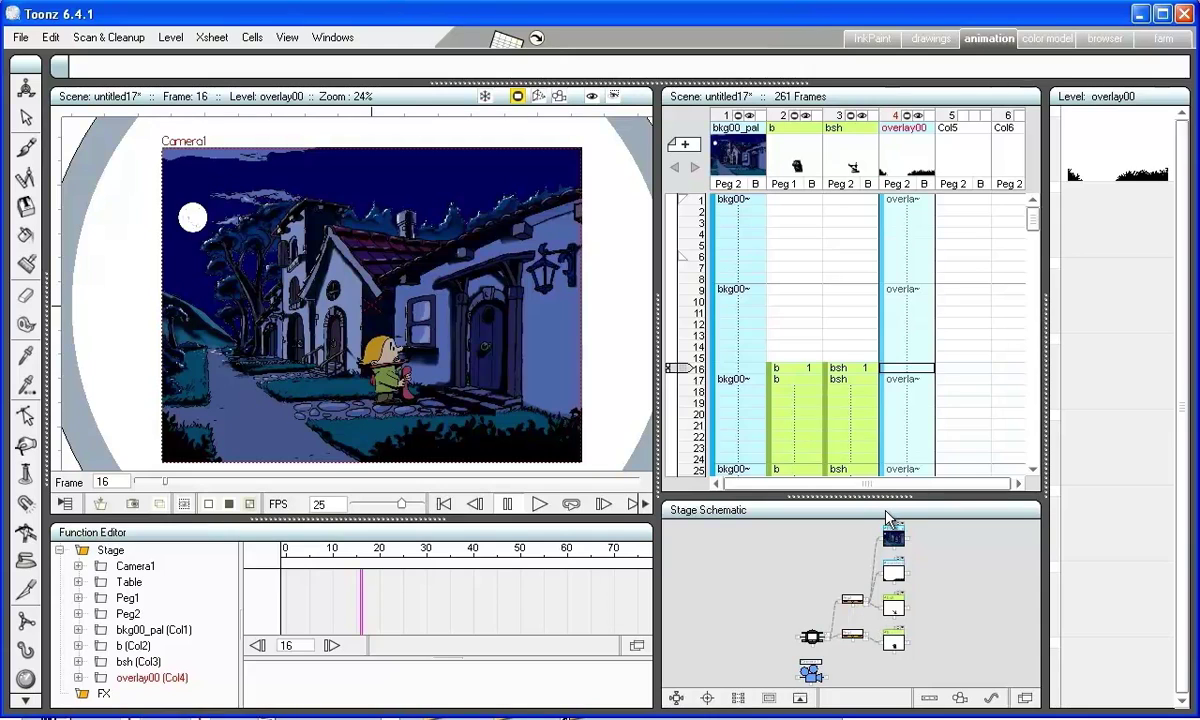
pyautogui.press('`')
# Step: In the Stage Schematic, link the bsh node to the b node instead of Peg2
pyautogui.scroll(5, 472, 329)
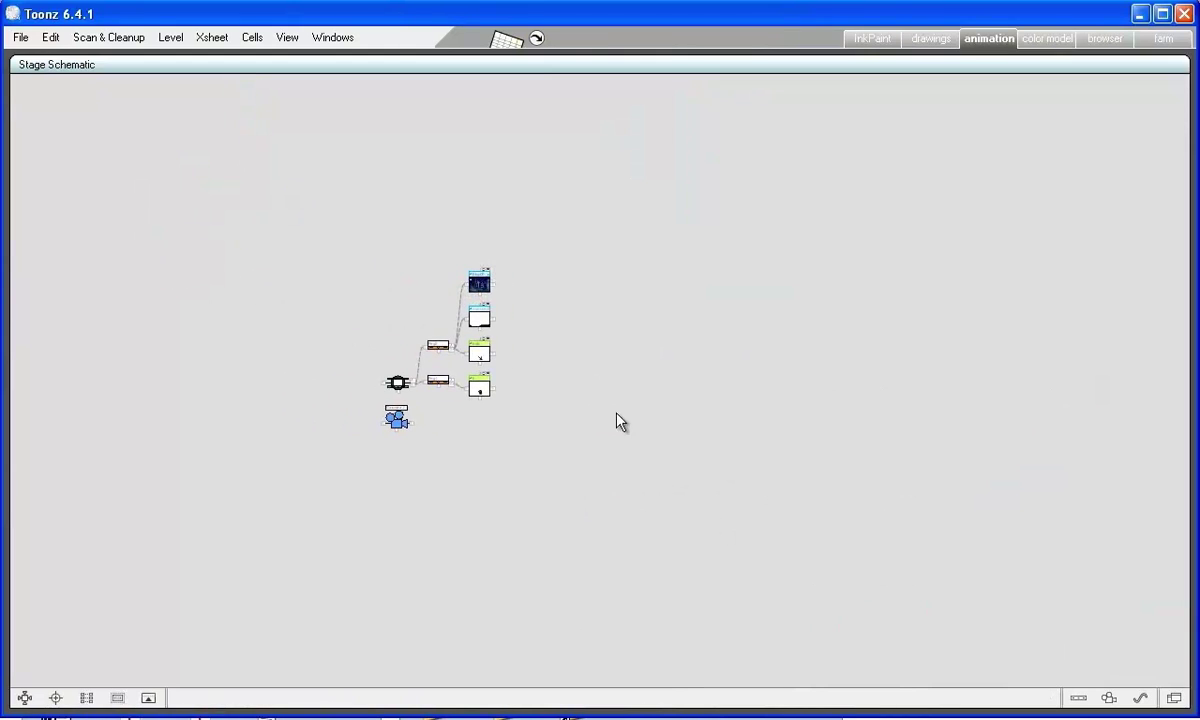
pyautogui.scroll(3, 447, 345)
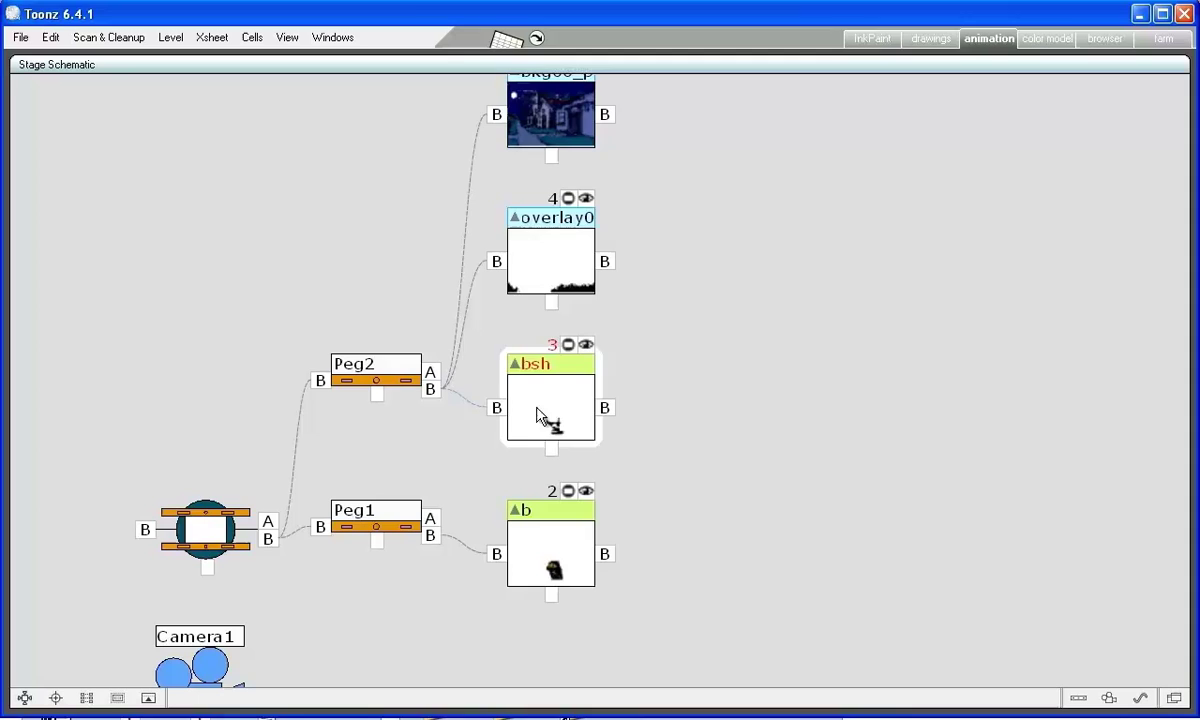
pyautogui.moveTo(544, 415); pyautogui.dragTo(835, 525)
pyautogui.click(607, 557)
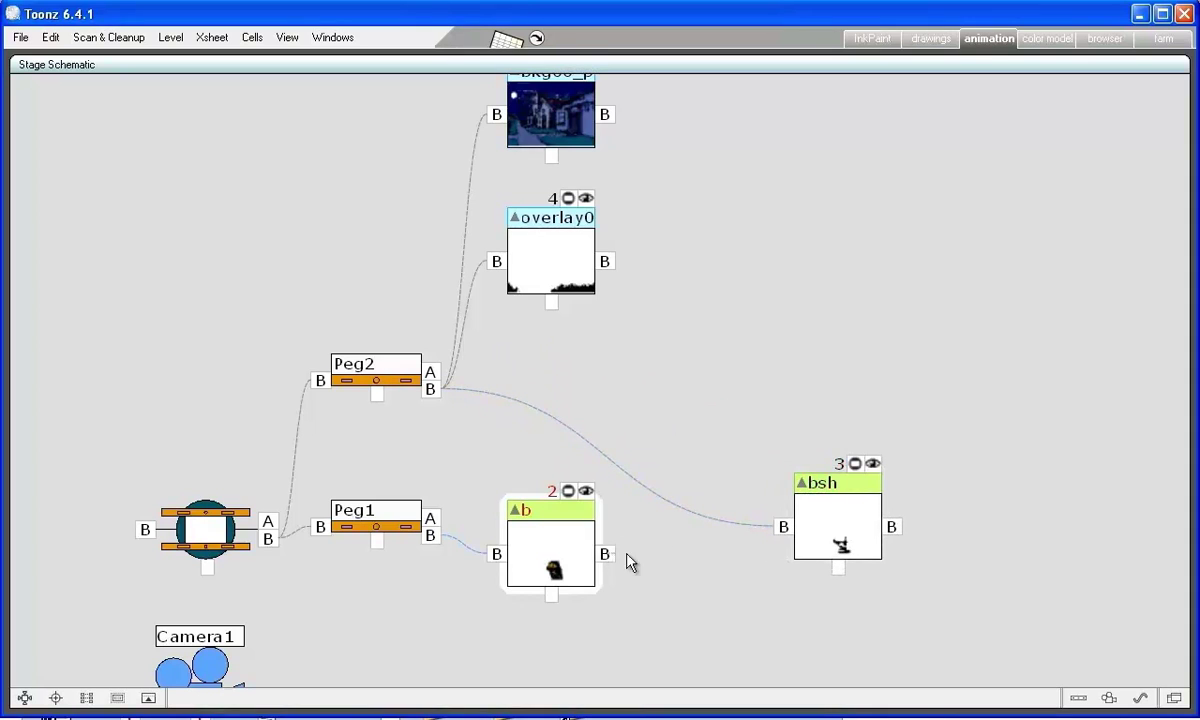
pyautogui.moveTo(750, 553); pyautogui.dragTo(783, 527)
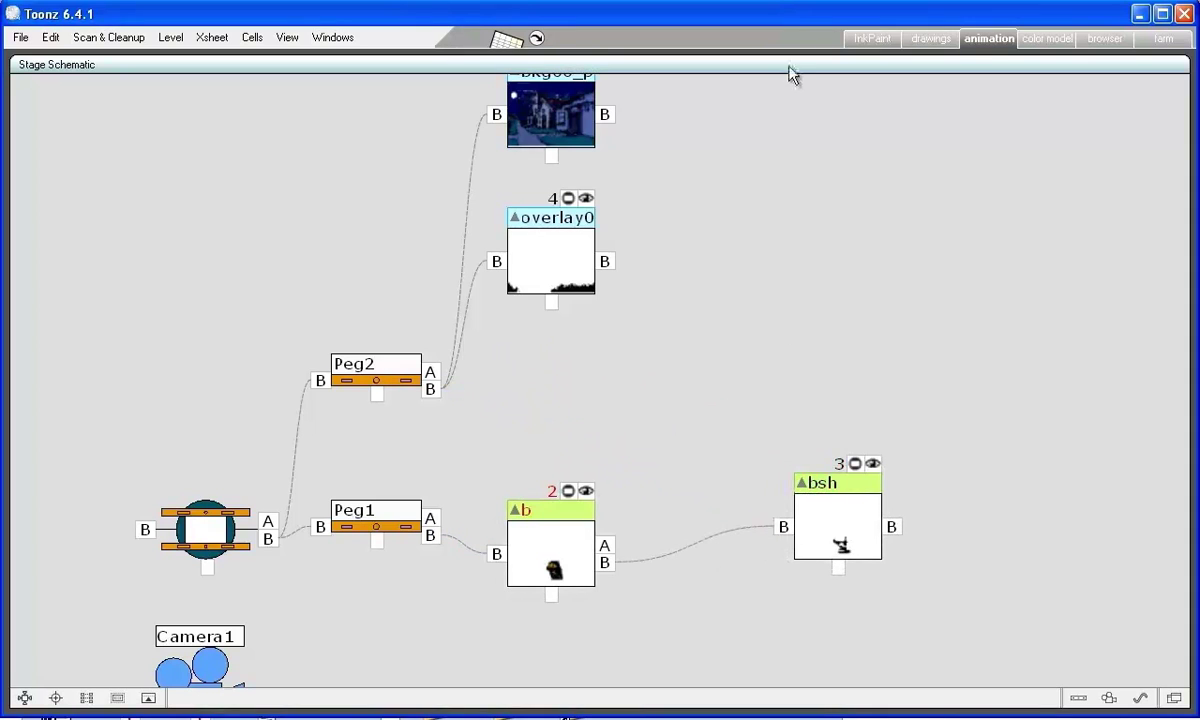
# Step: Restore the full room layout, fit the whole node graph in view, and go to frame 119
pyautogui.press('`')
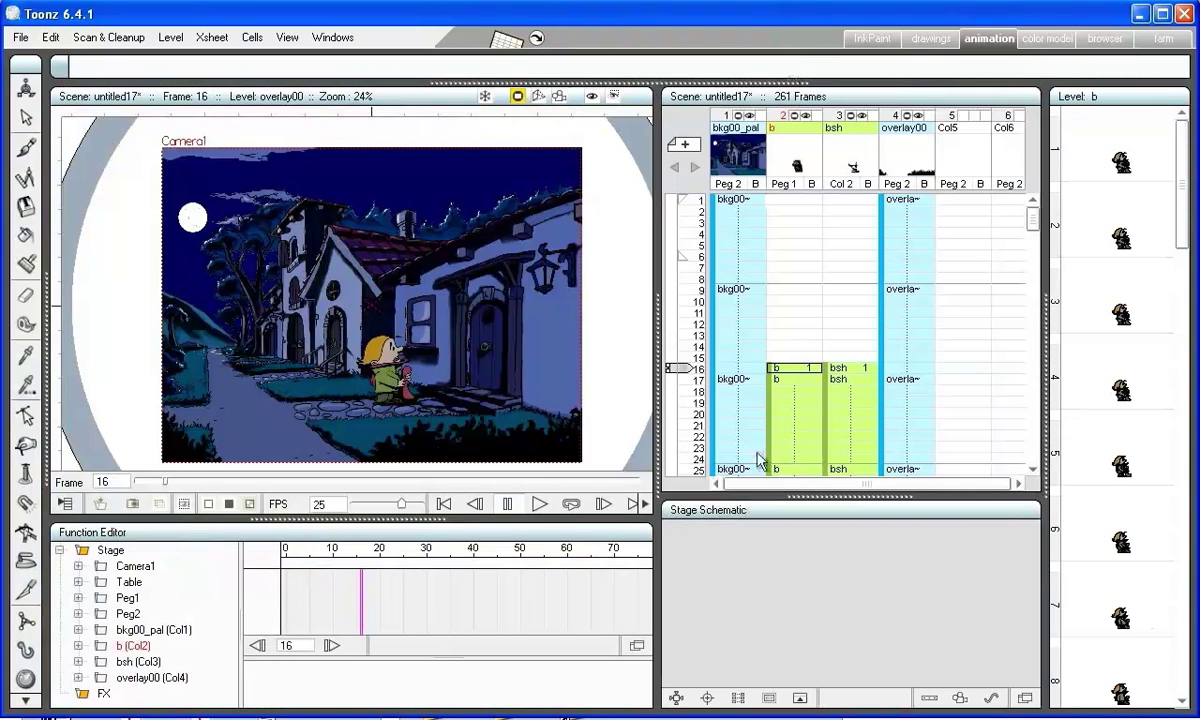
pyautogui.click(739, 697)
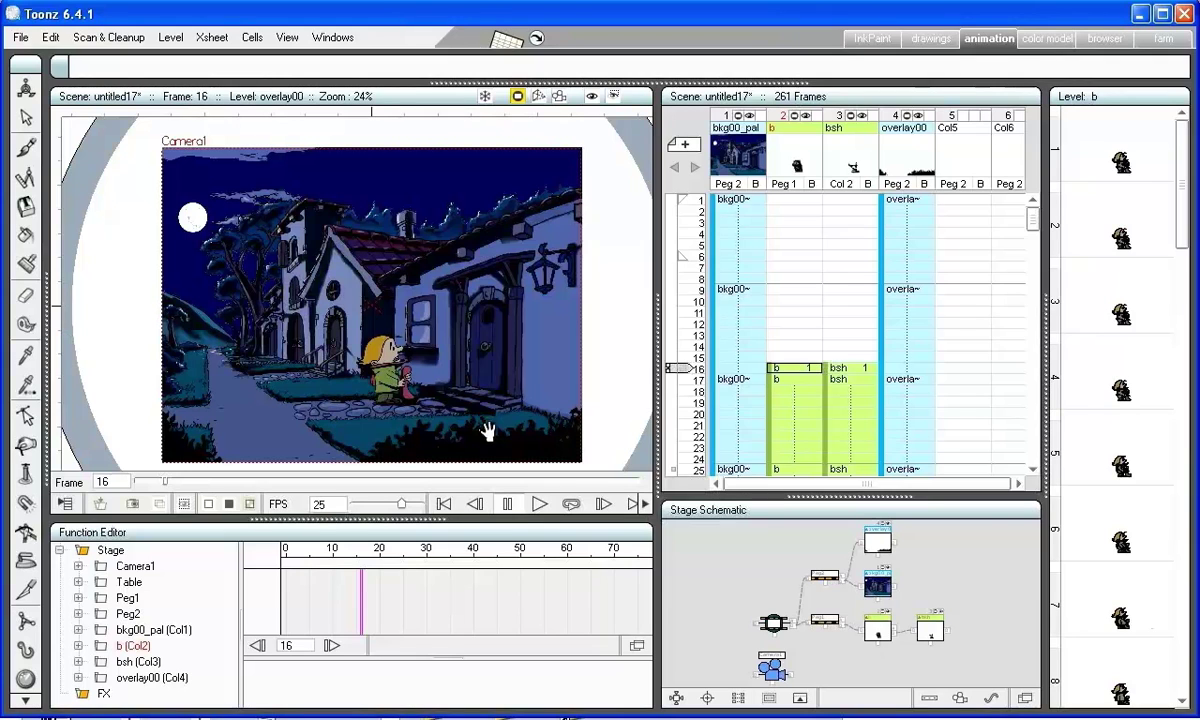
pyautogui.scroll(-15, 770, 423)
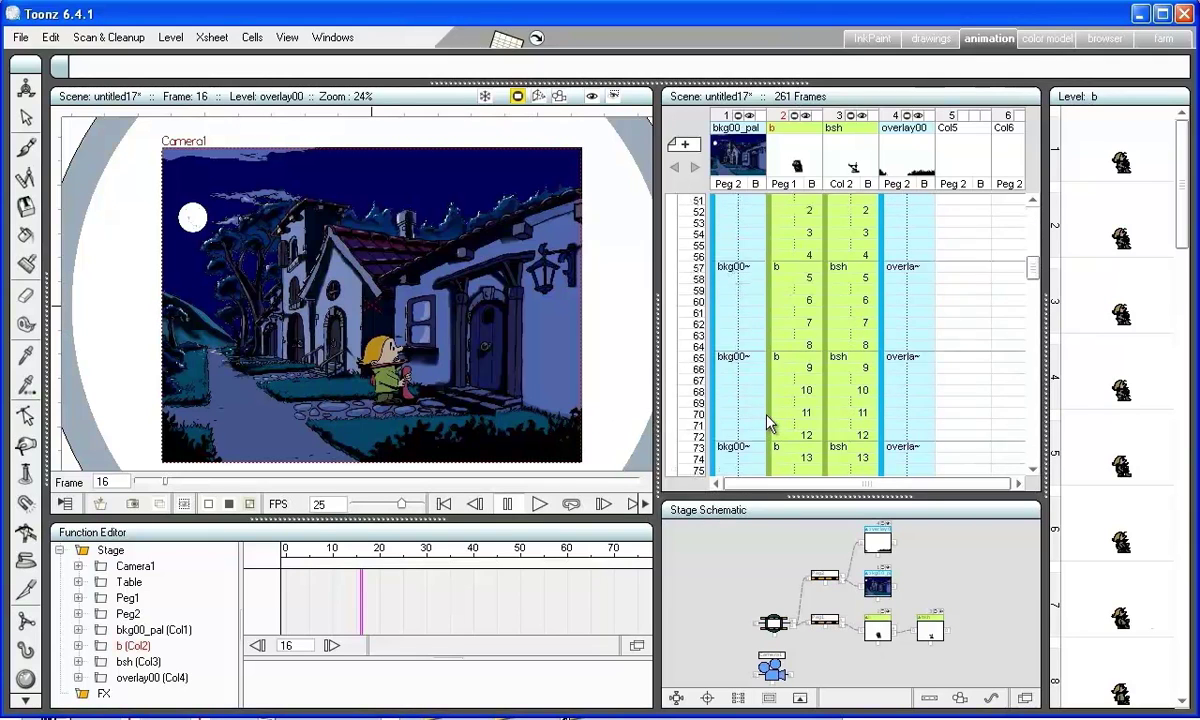
pyautogui.scroll(-6, 769, 423)
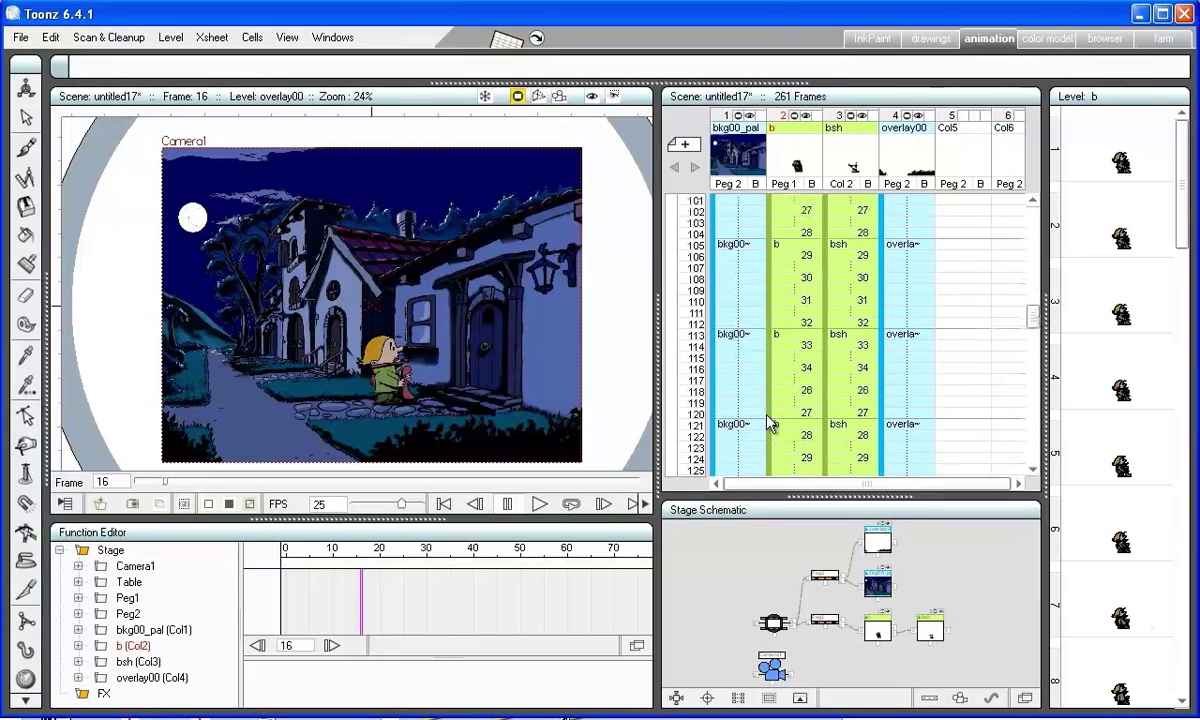
pyautogui.click(700, 291)
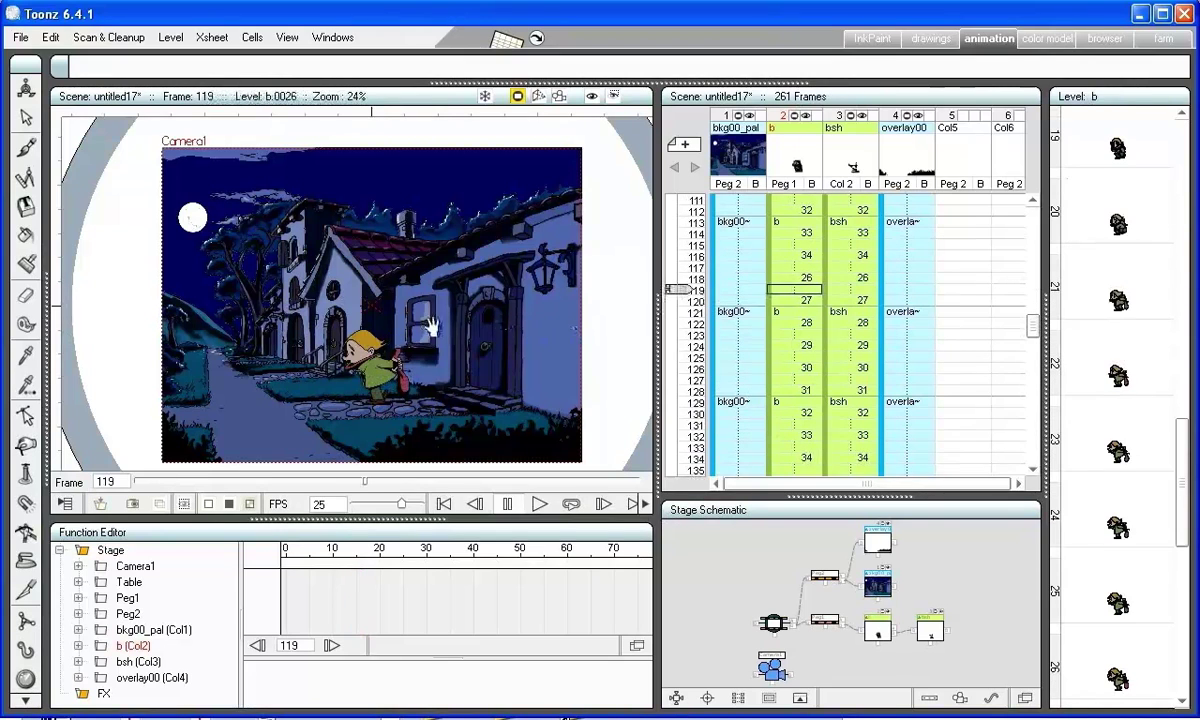
# Step: Key the character shifted right toward the door at frame 119 and at the left edge at frame 261
pyautogui.press('a')
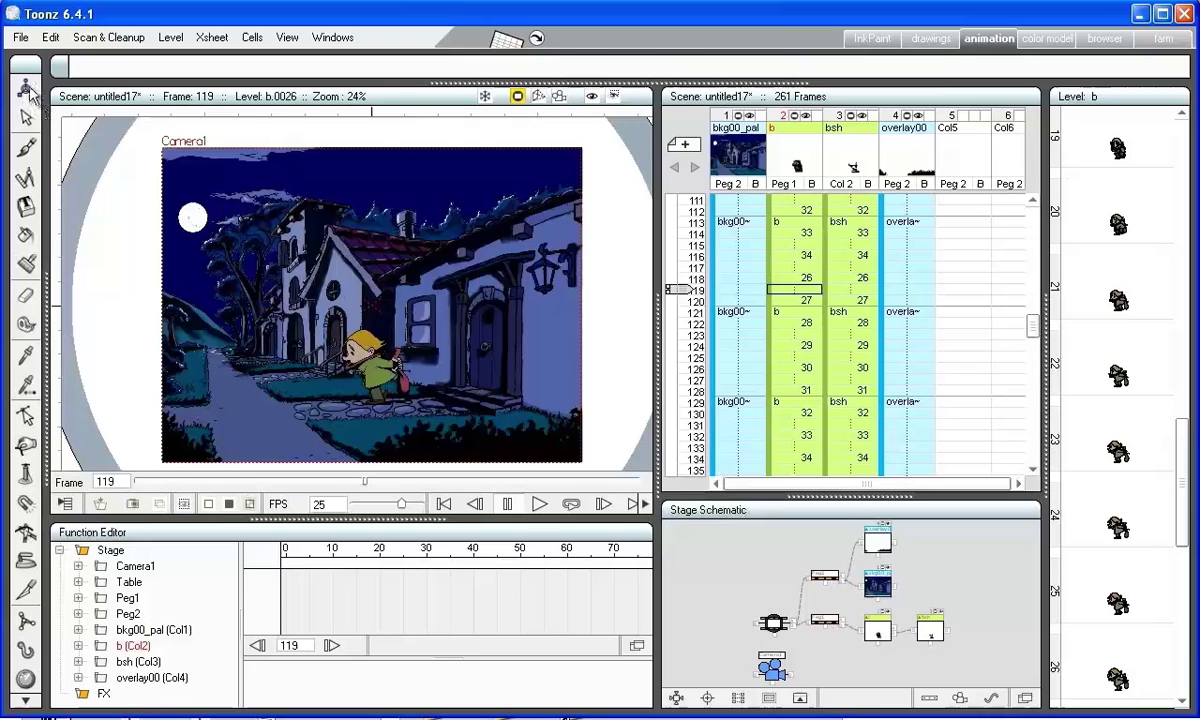
pyautogui.moveTo(243, 285); pyautogui.dragTo(289, 288)
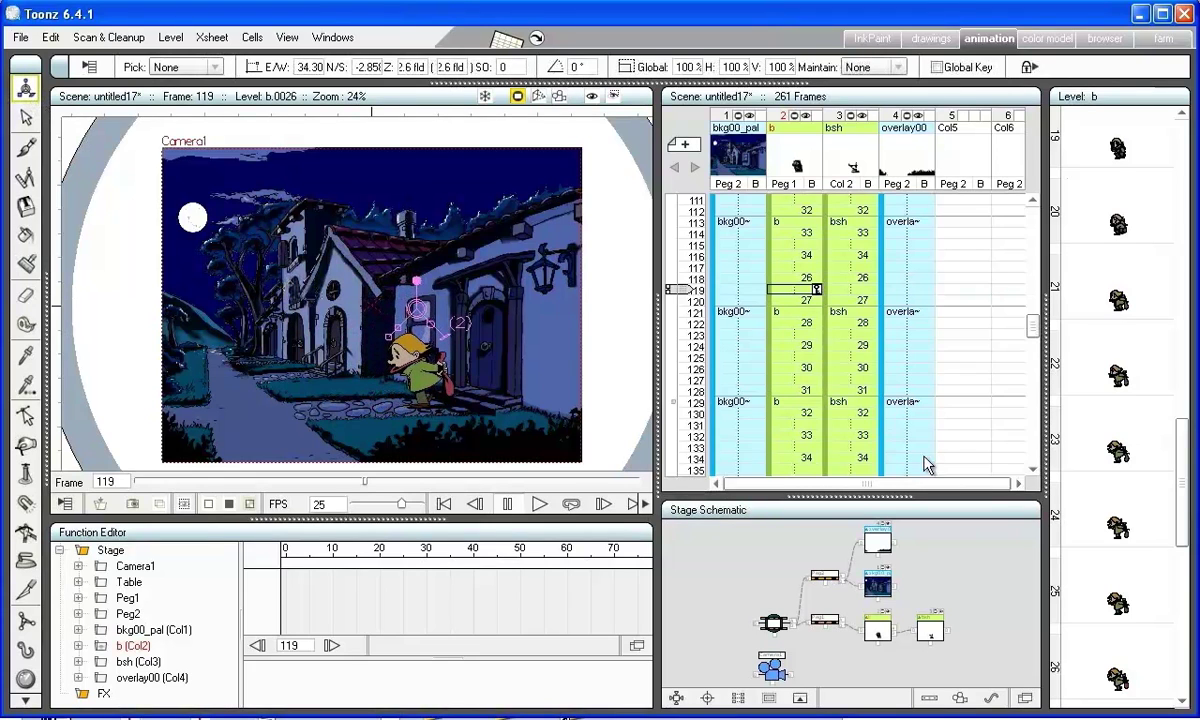
pyautogui.scroll(-15, 913, 428)
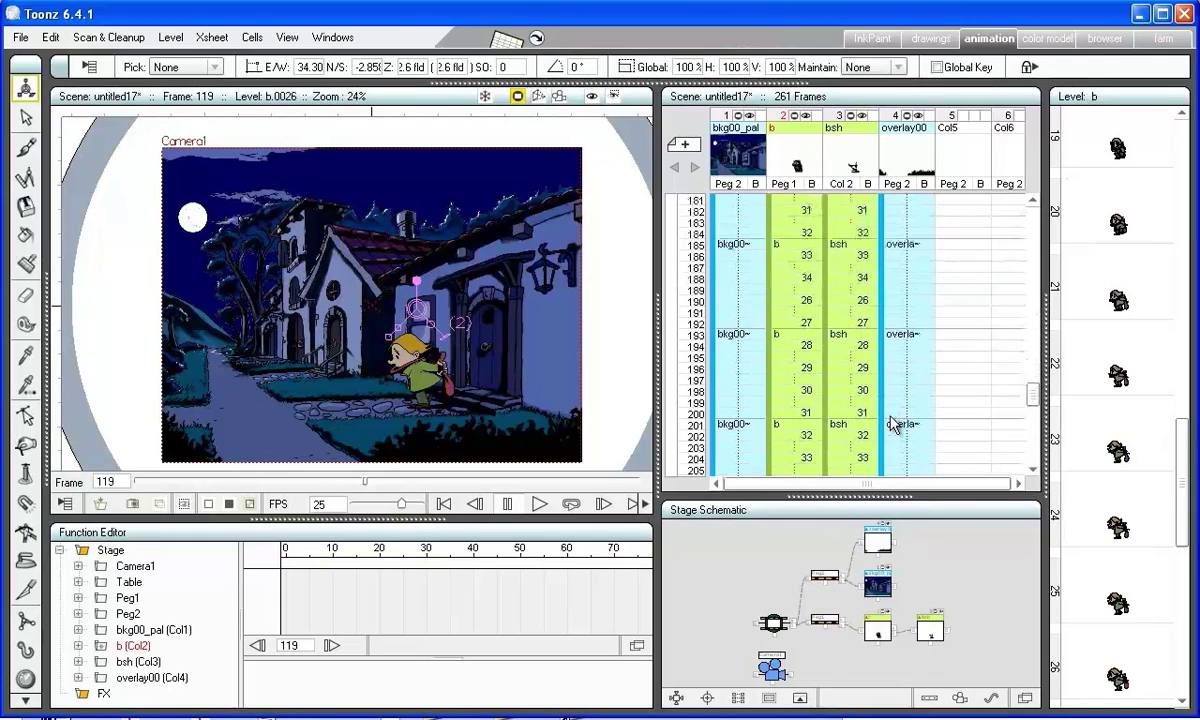
pyautogui.scroll(-7, 893, 424)
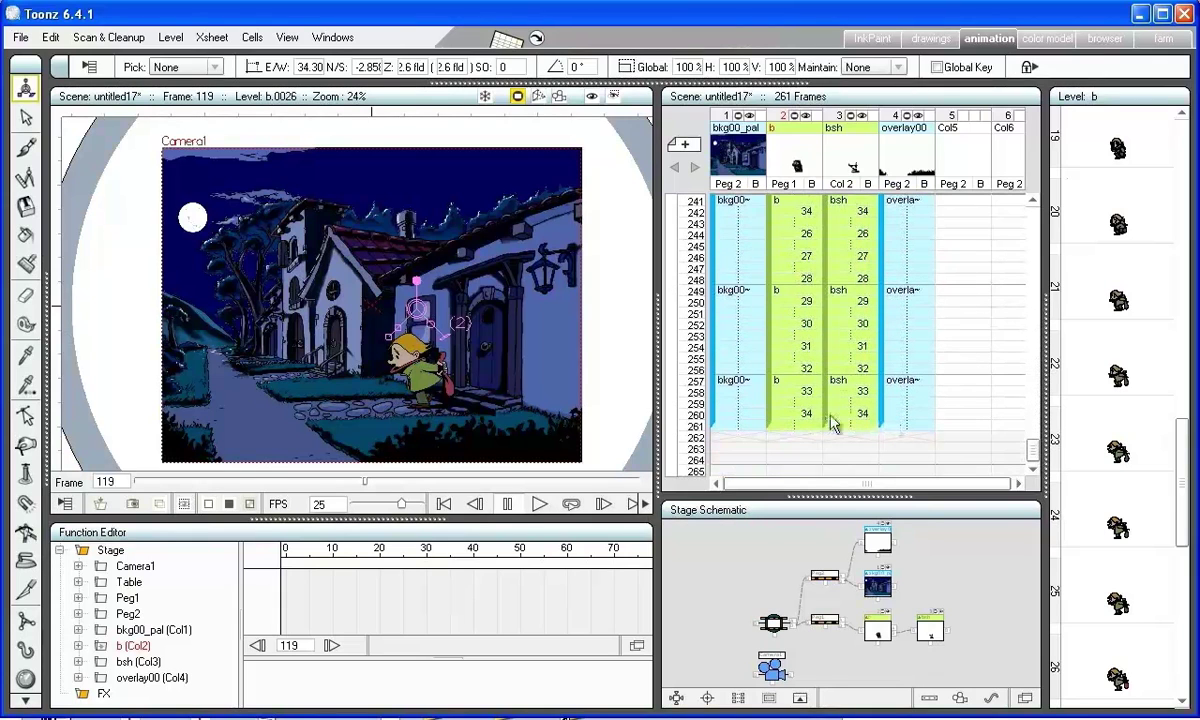
pyautogui.click(799, 426)
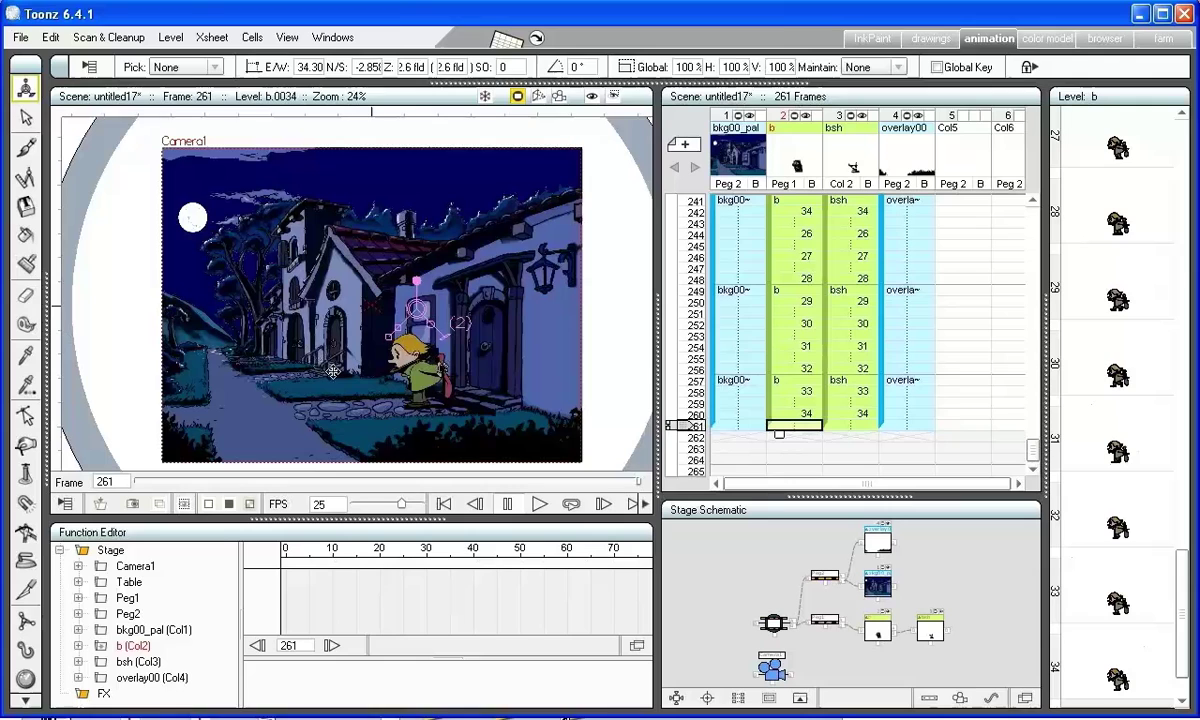
pyautogui.moveTo(332, 372); pyautogui.dragTo(94, 375)
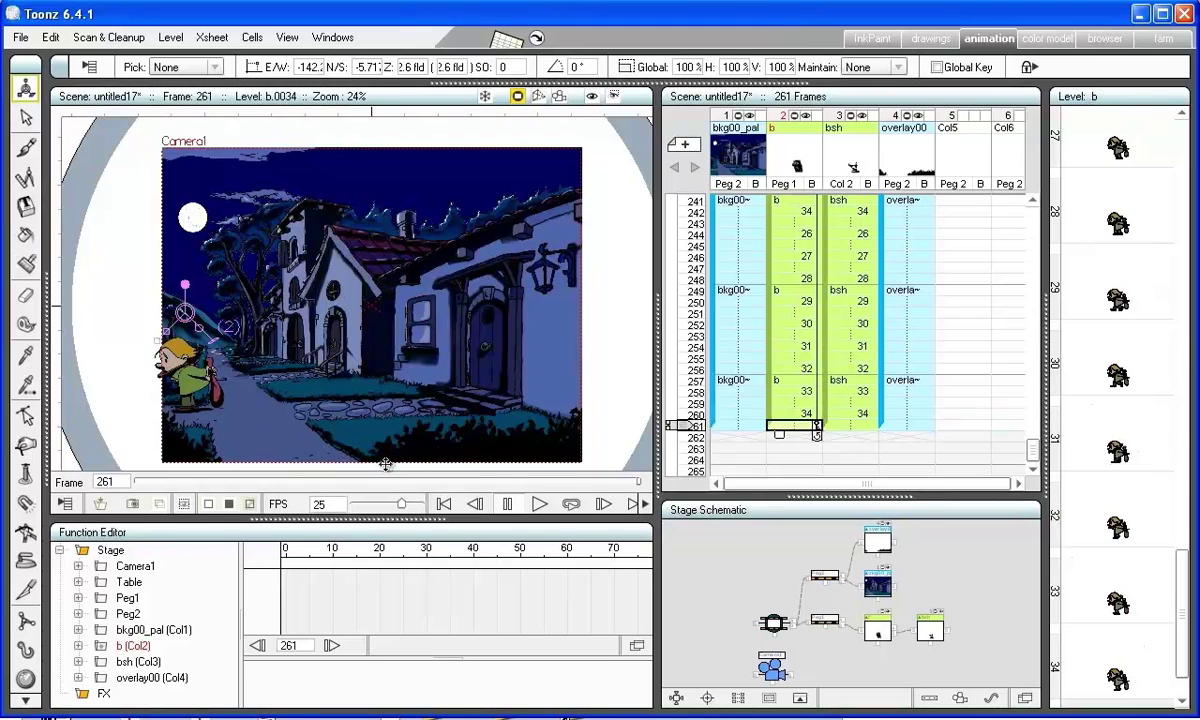
# Step: Play the walk back starting from frame 16
pyautogui.scroll(20, 712, 476)
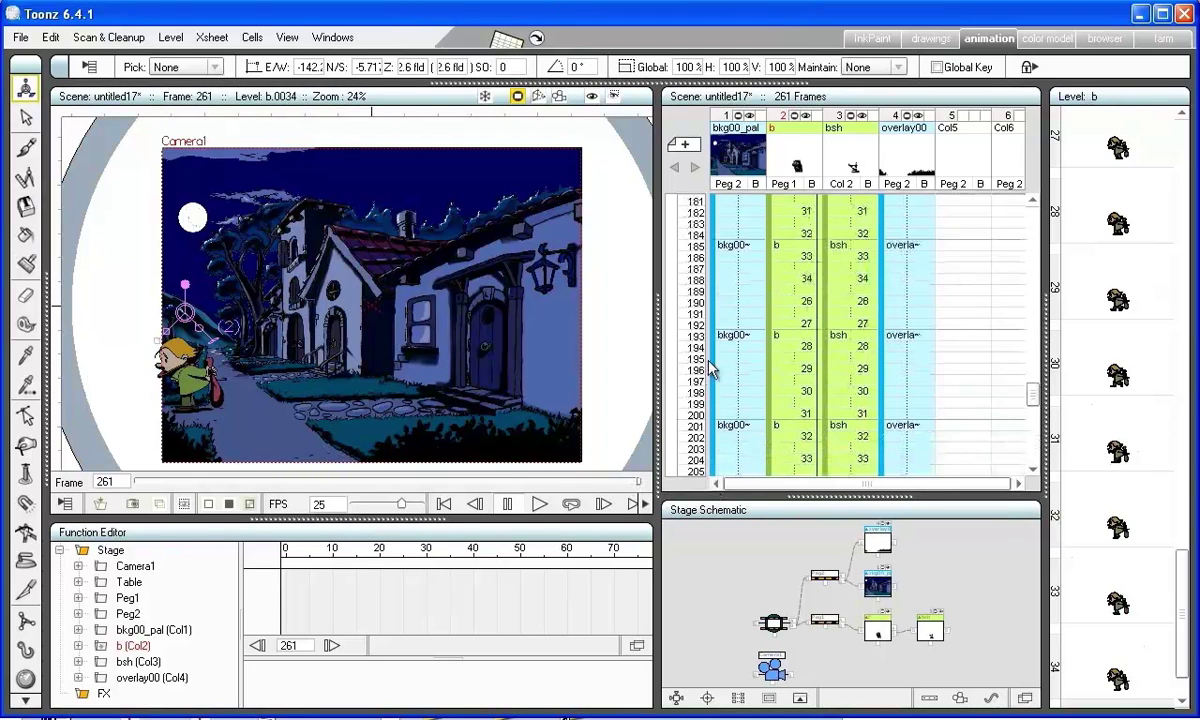
pyautogui.click(700, 369)
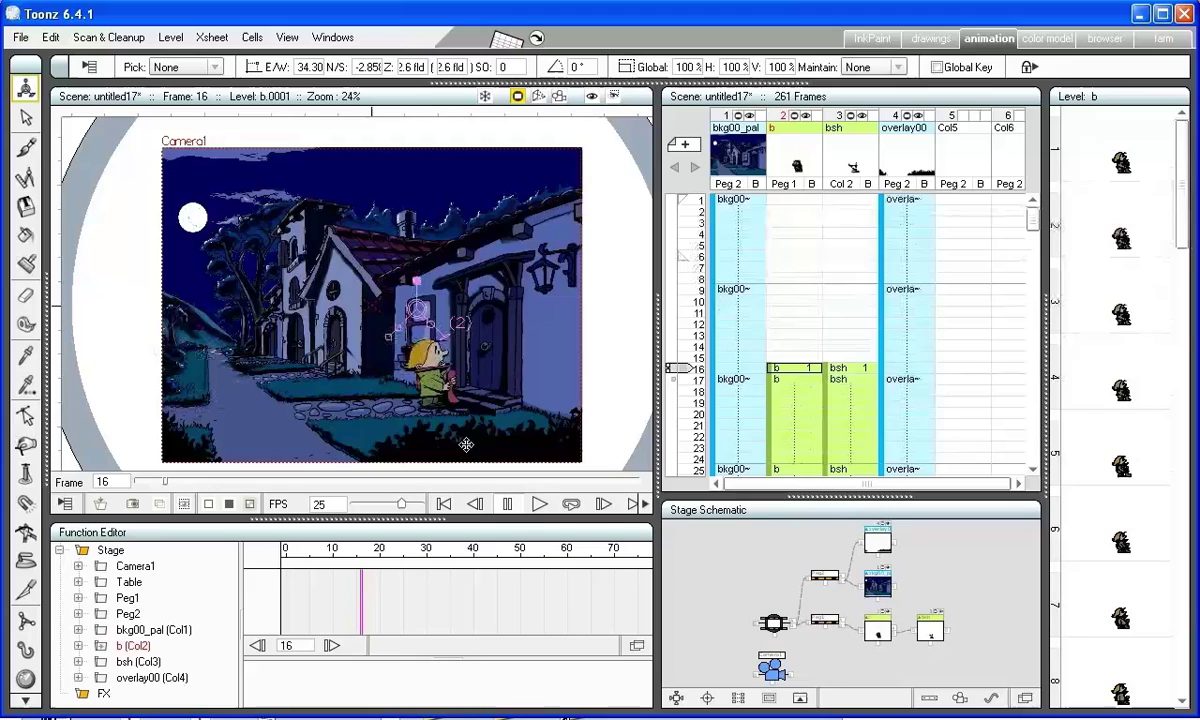
pyautogui.click(538, 504)
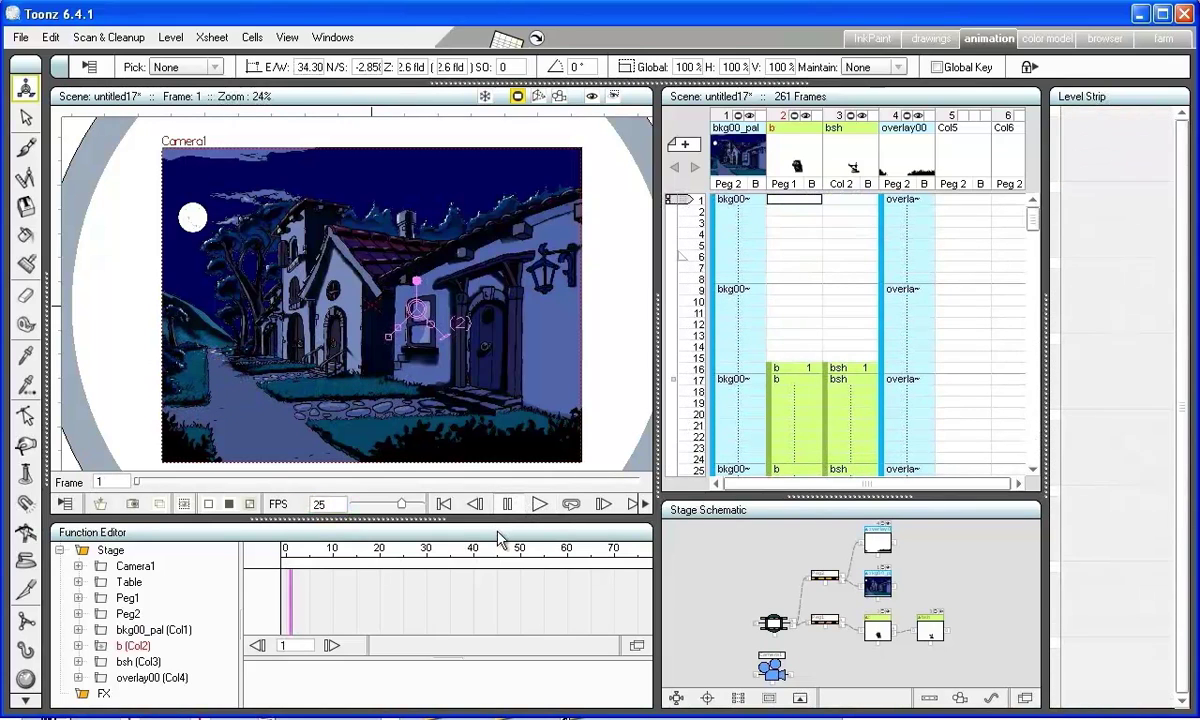
# Step: In the maximized Function Editor, make b's E/W segment 119–261 Linear with step 2
pyautogui.press('`')
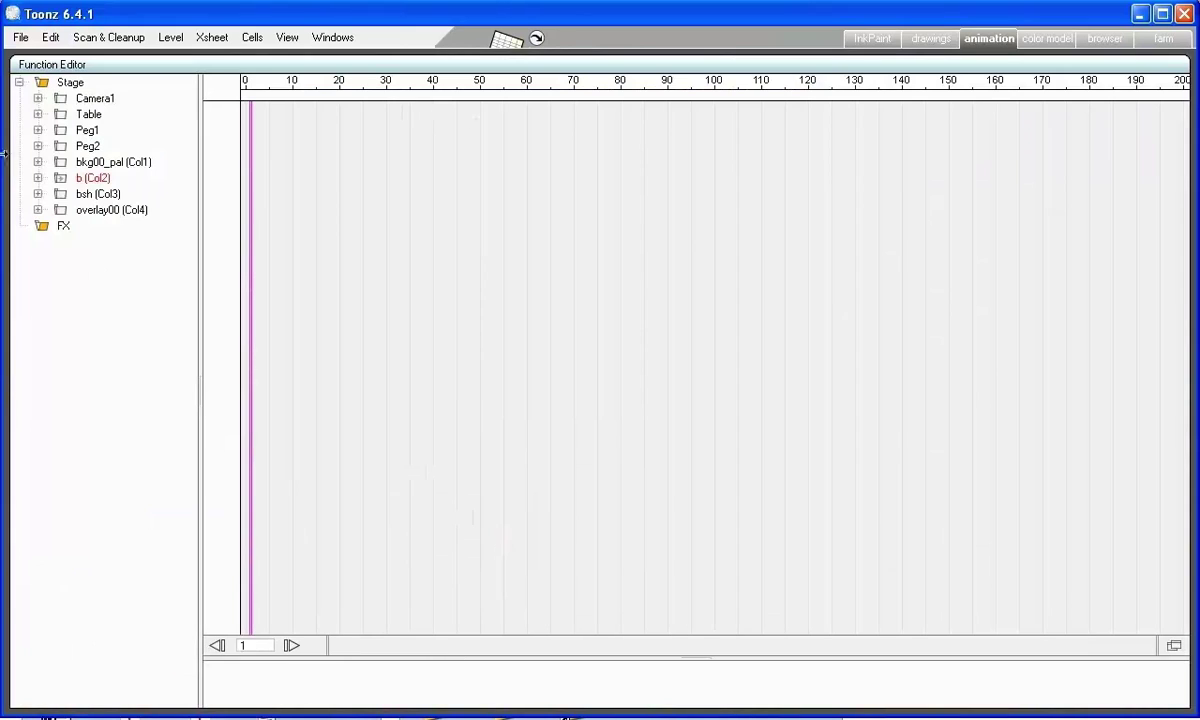
pyautogui.click(37, 179)
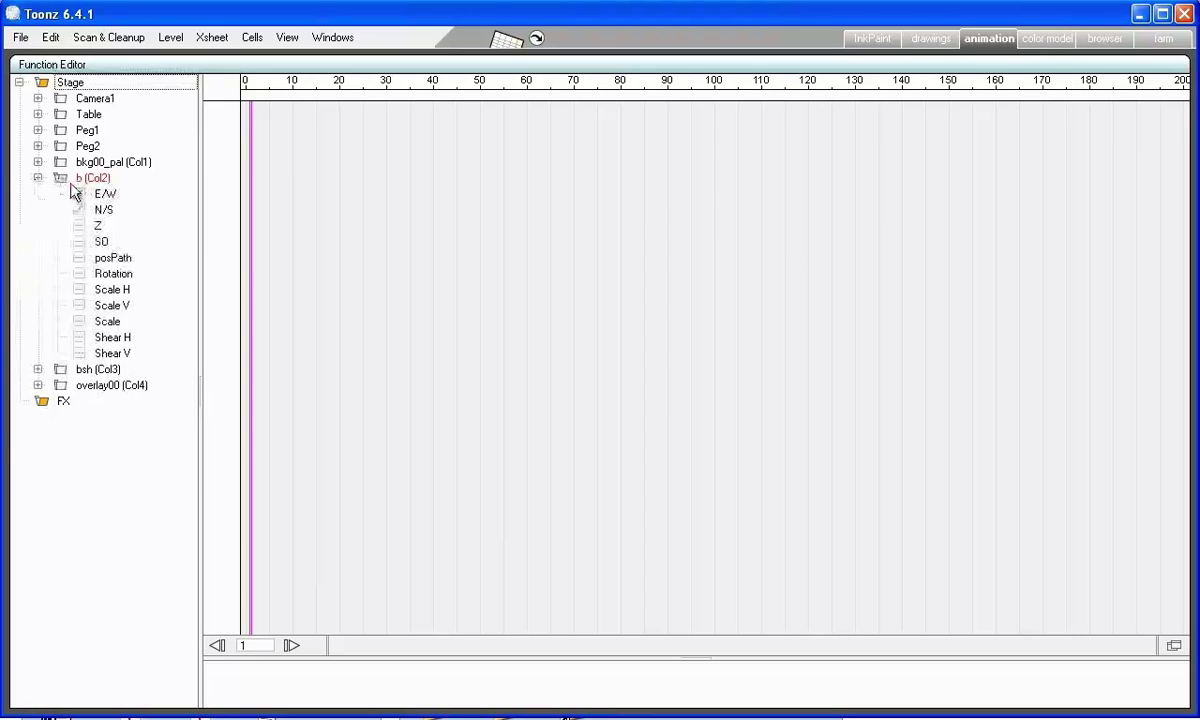
pyautogui.click(79, 194)
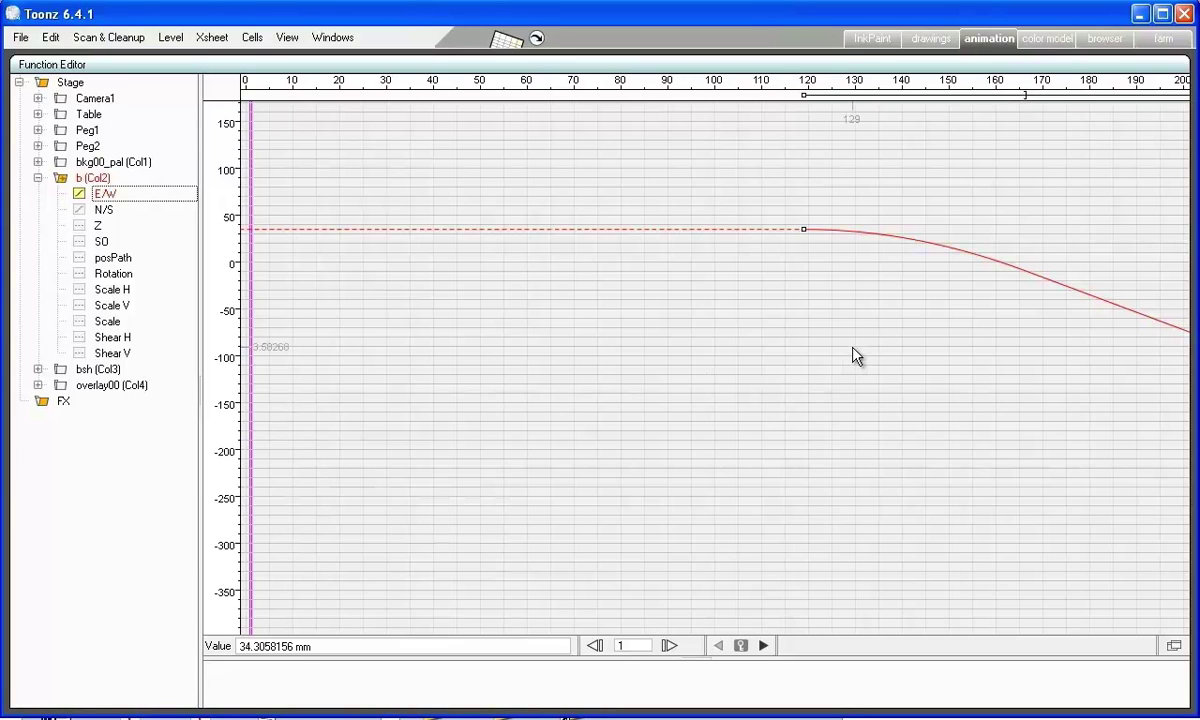
pyautogui.moveTo(855, 355); pyautogui.dragTo(467, 373)
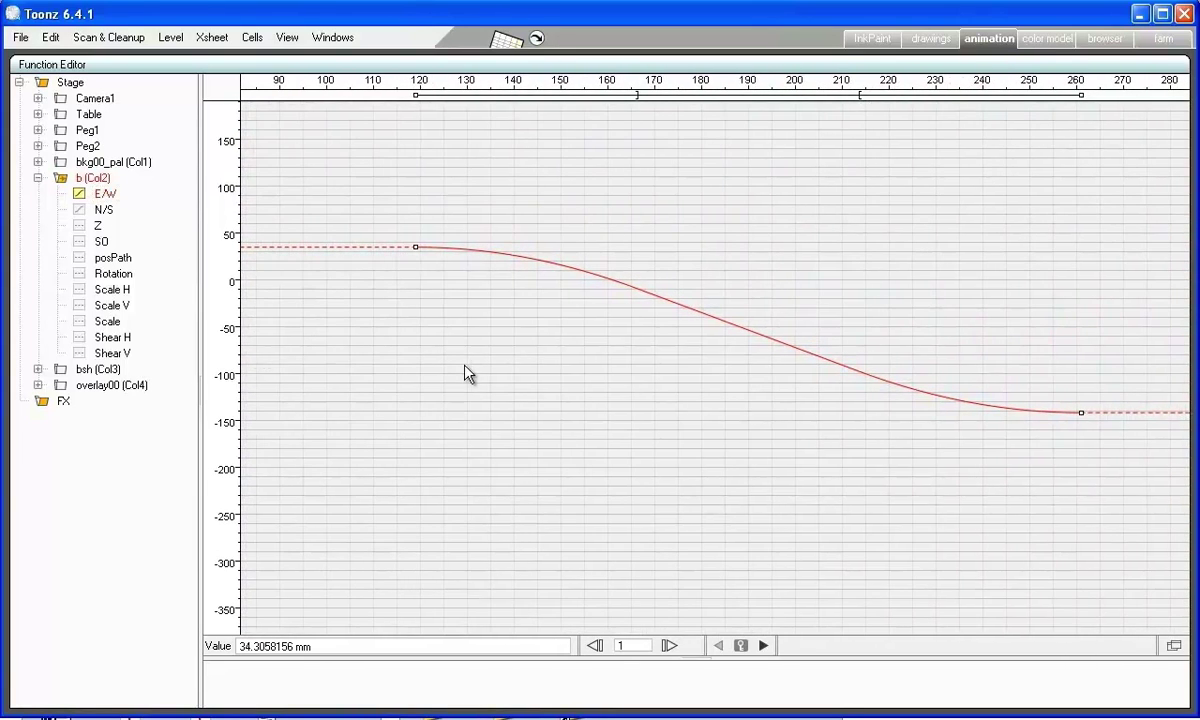
pyautogui.click(700, 316)
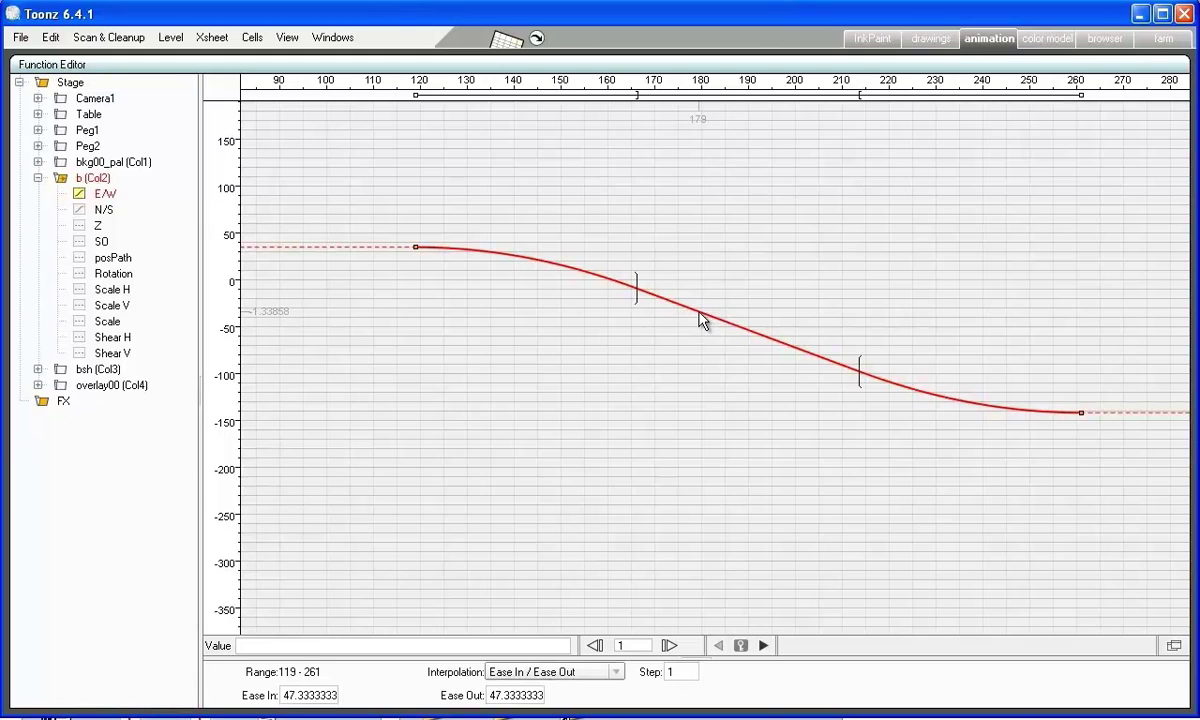
pyautogui.rightClick(701, 319)
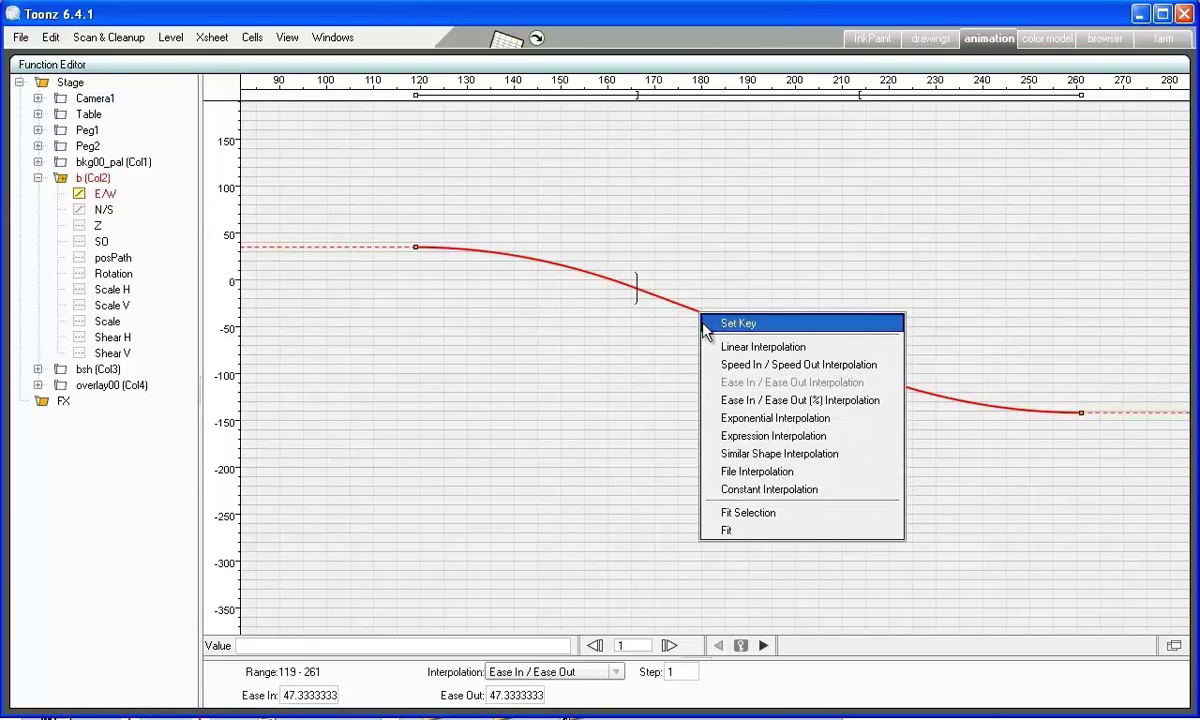
pyautogui.click(728, 348)
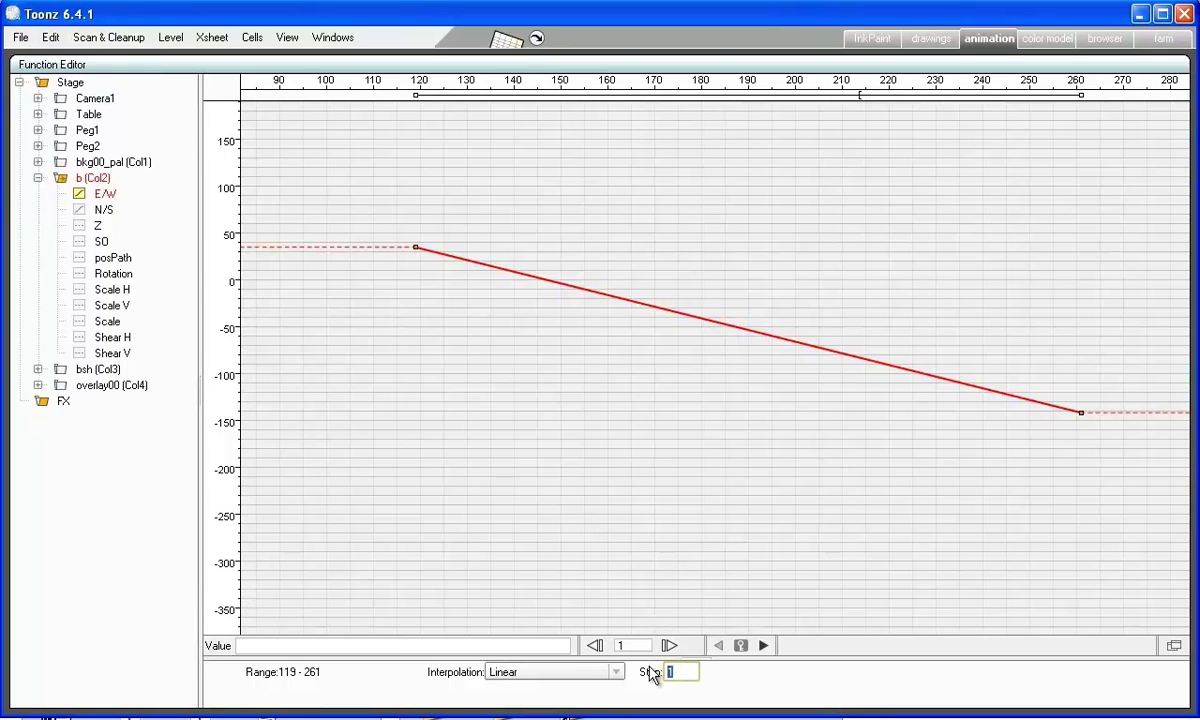
pyautogui.write('2')
pyautogui.press('Return')
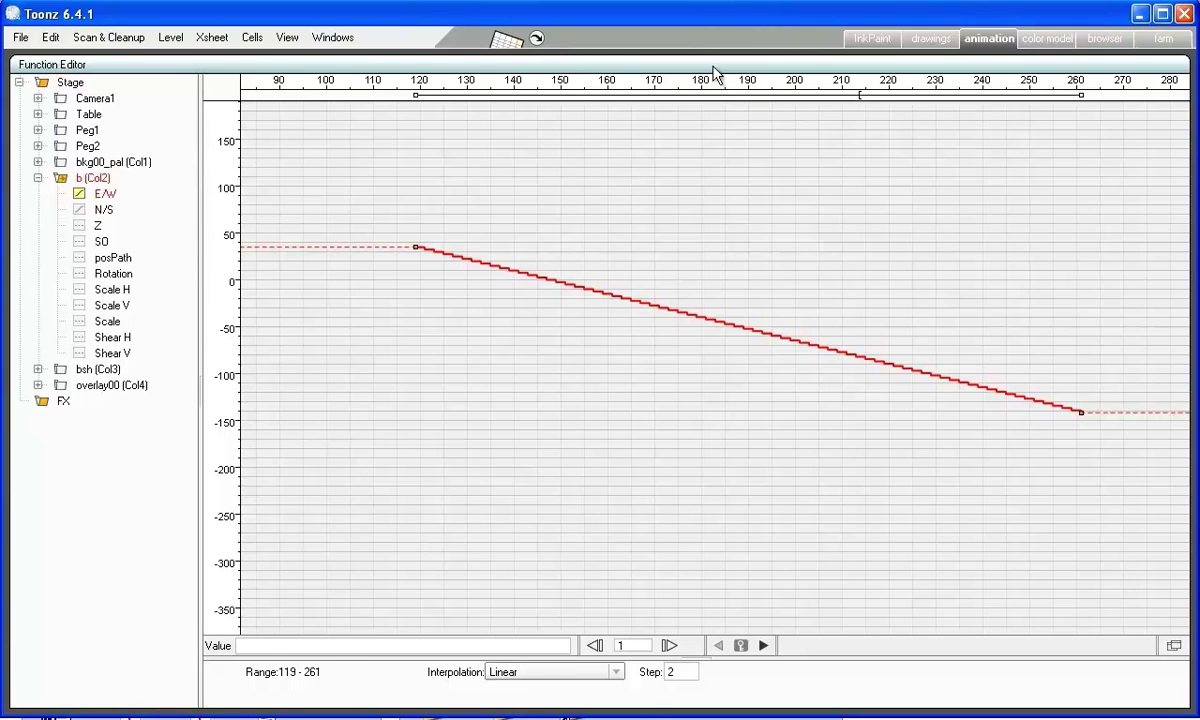
pyautogui.press('`')
# Step: Play the walk from frame 16, then select column b's cells from frame 119 down to 261
pyautogui.click(686, 369)
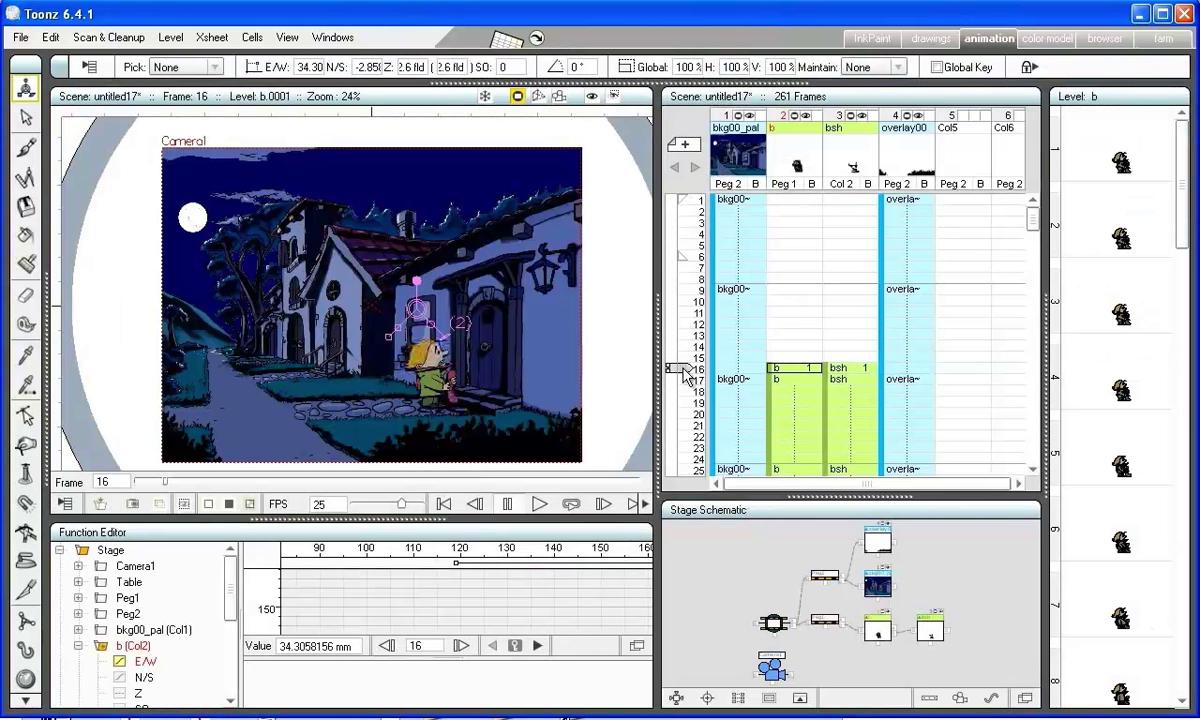
pyautogui.click(537, 504)
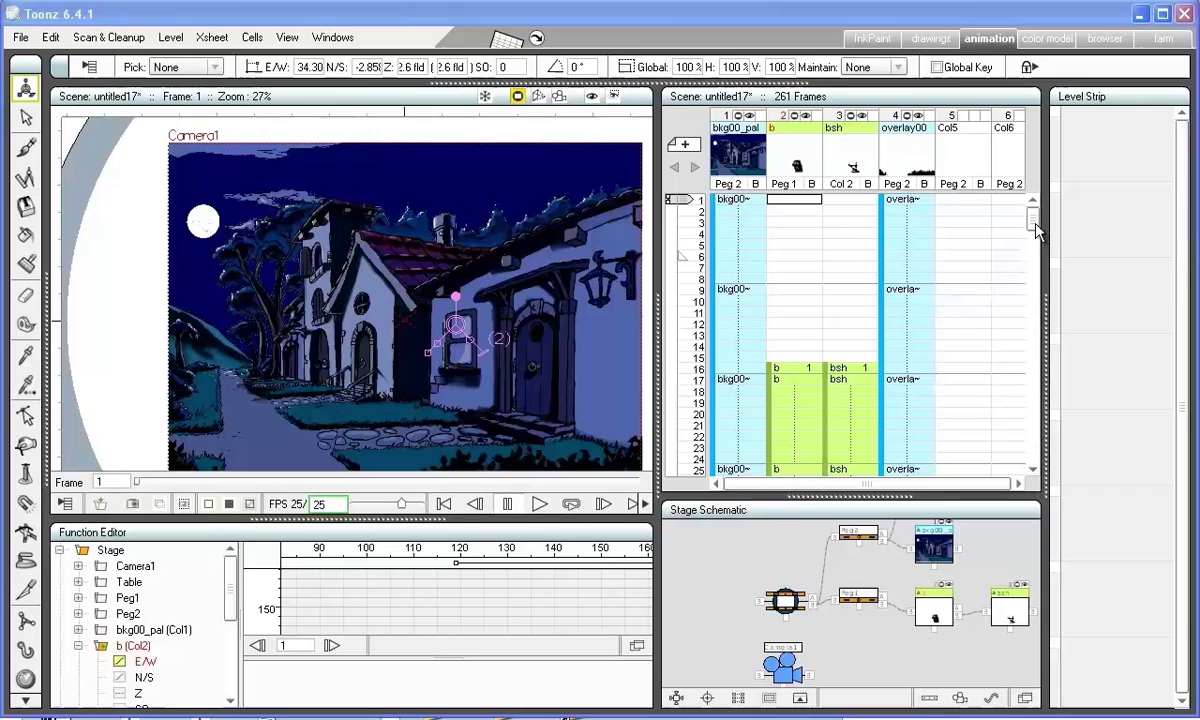
pyautogui.moveTo(1034, 228); pyautogui.dragTo(1038, 316)
pyautogui.click(817, 368)
pyautogui.moveTo(817, 368); pyautogui.dragTo(818, 410)
# Step: Delete column b's key at frame 261, then select the b cells starting at frame 16
pyautogui.rightClick(818, 405)
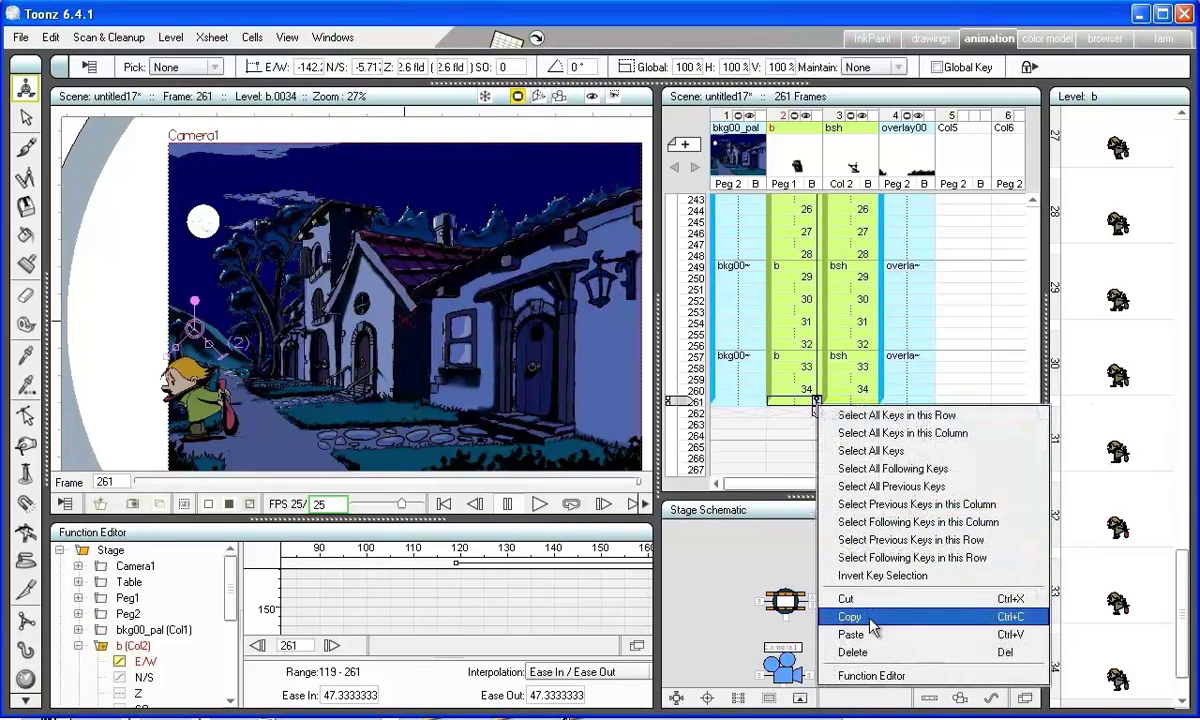
pyautogui.click(868, 652)
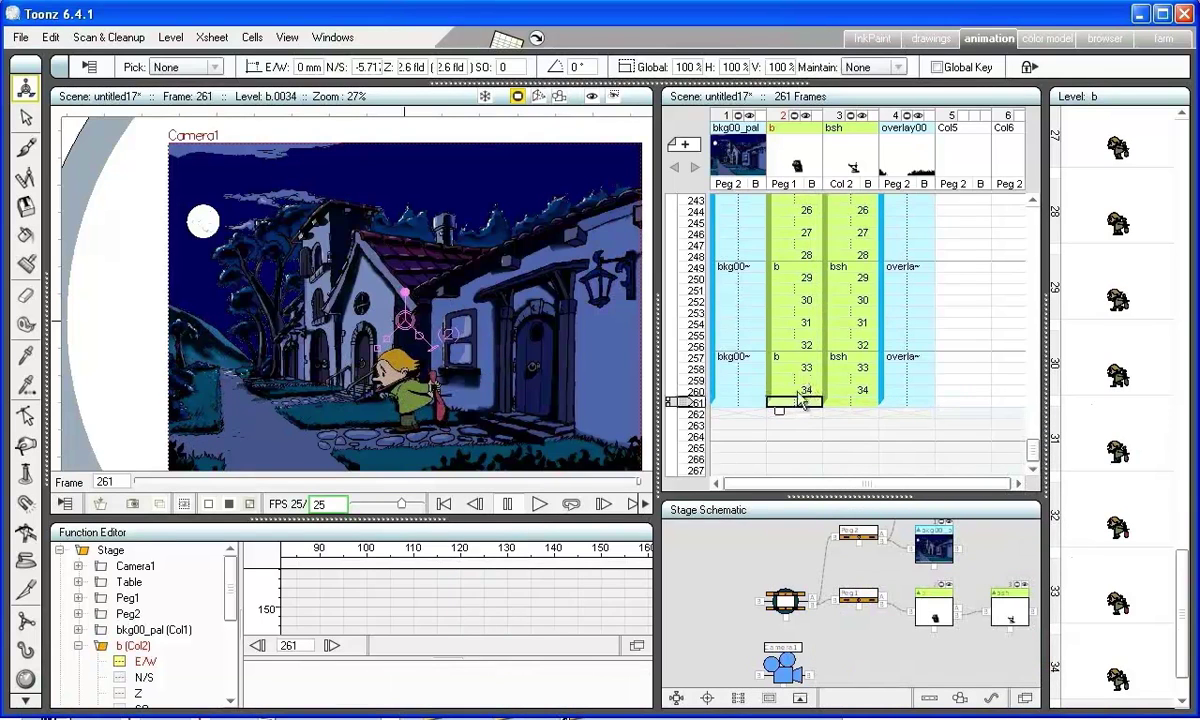
pyautogui.scroll(5, 808, 265)
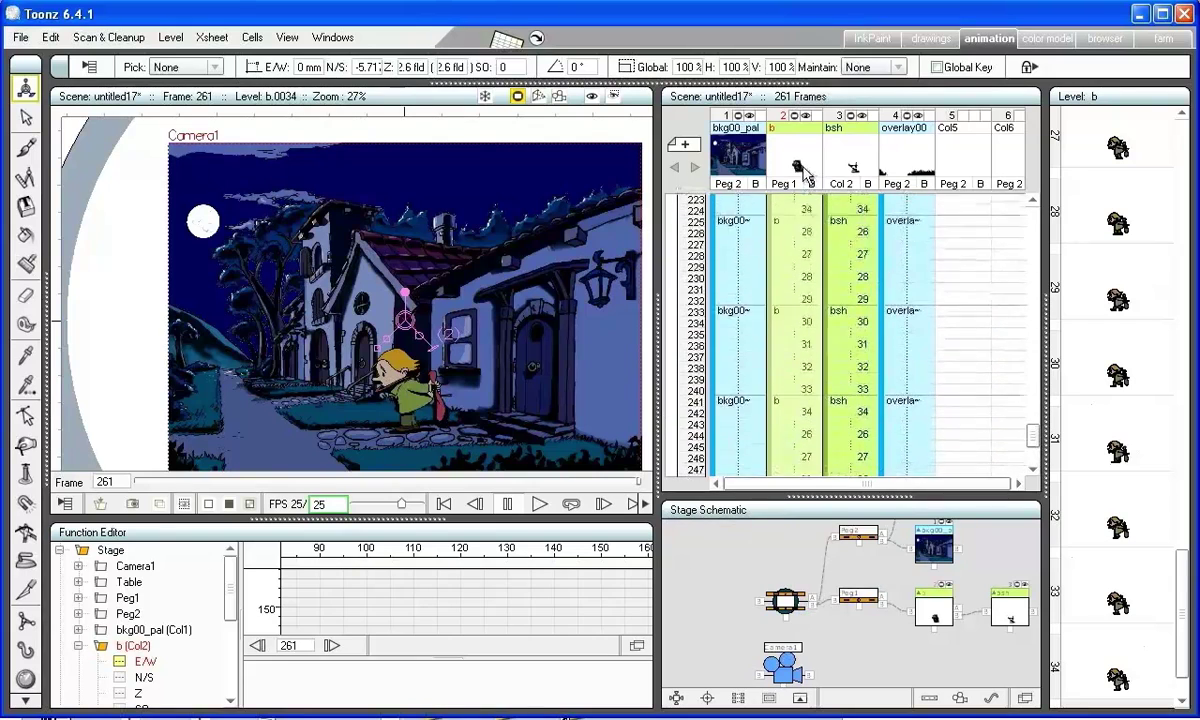
pyautogui.scroll(7, 808, 170)
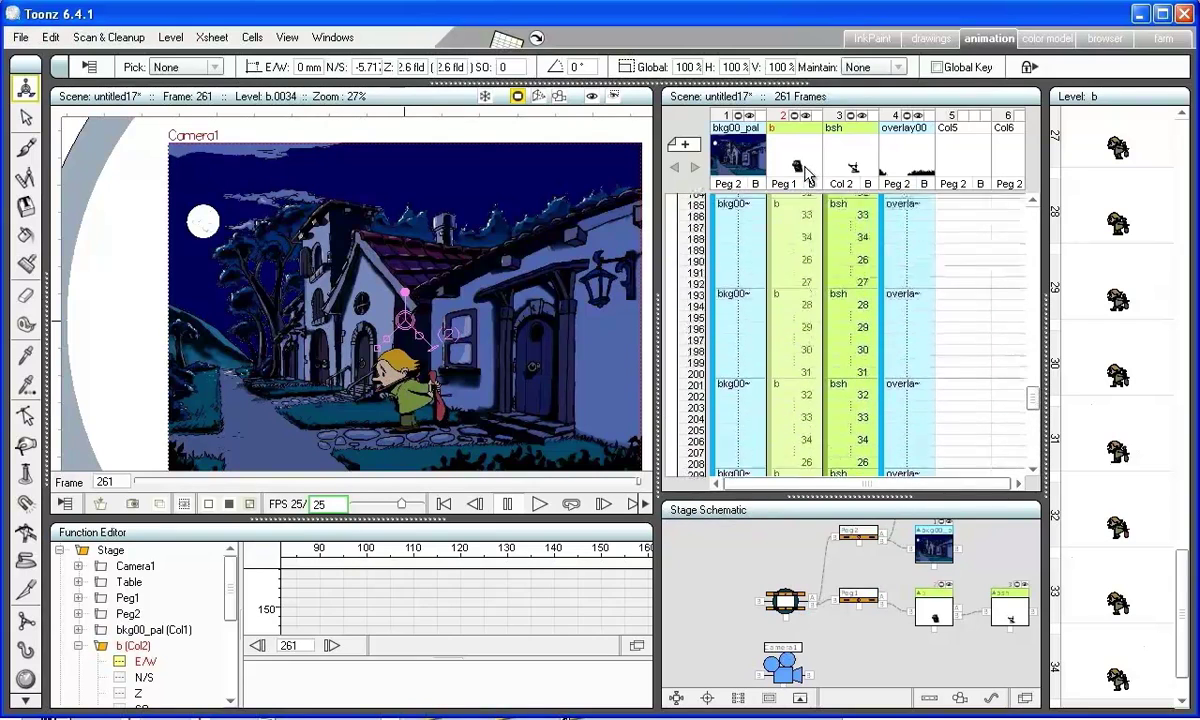
pyautogui.scroll(7, 808, 172)
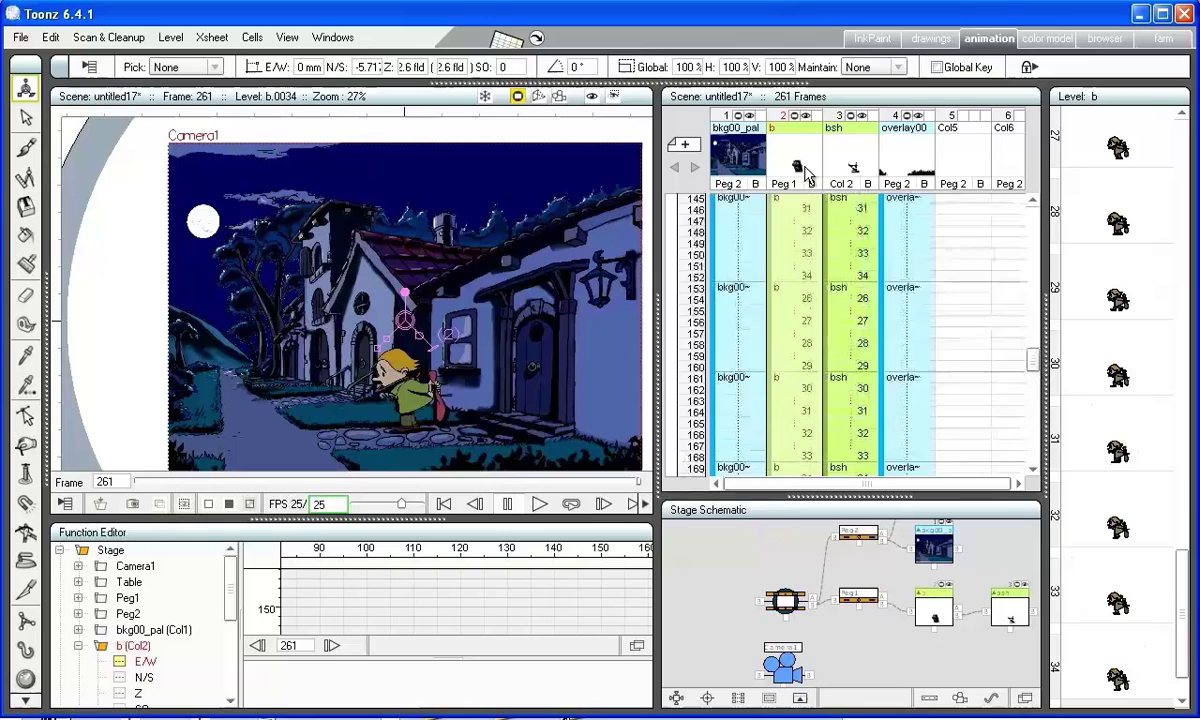
pyautogui.scroll(7, 808, 172)
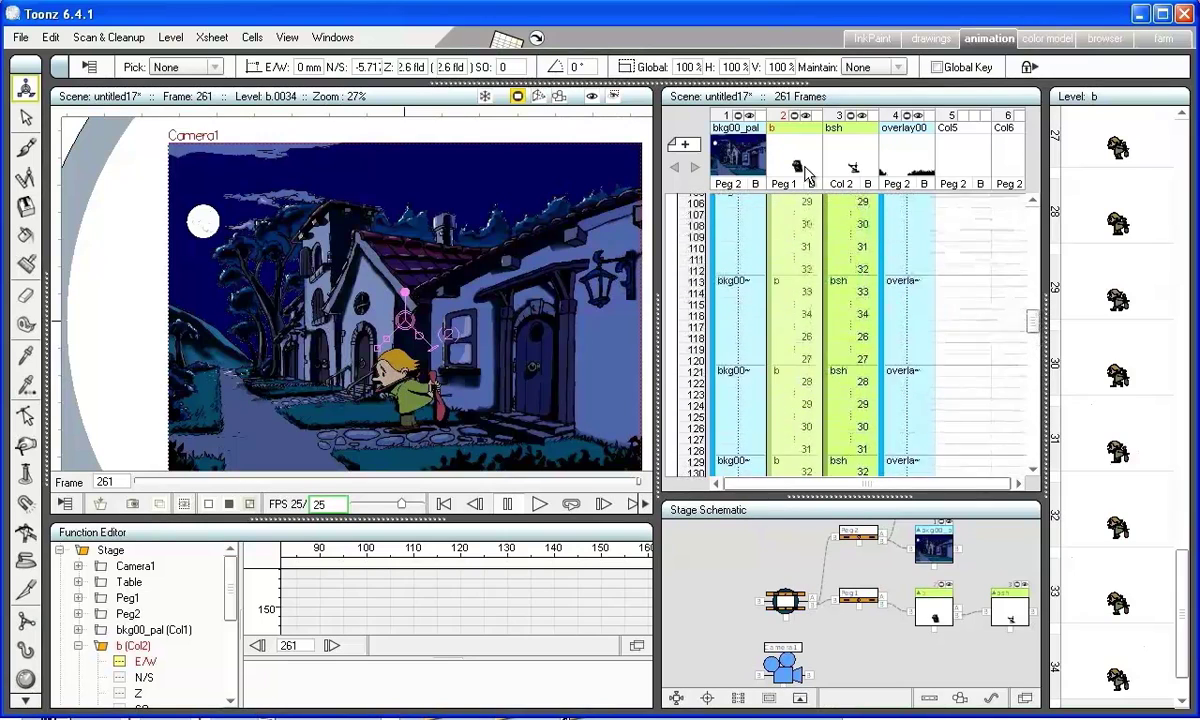
pyautogui.scroll(7, 808, 172)
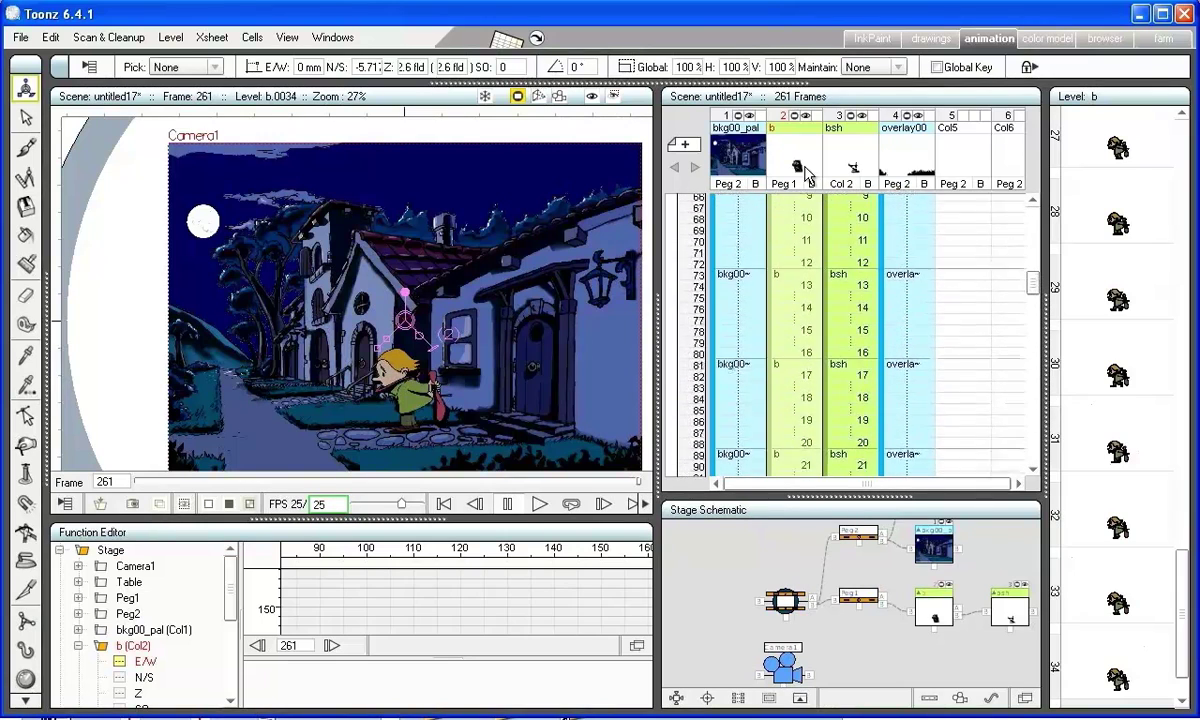
pyautogui.scroll(5, 808, 173)
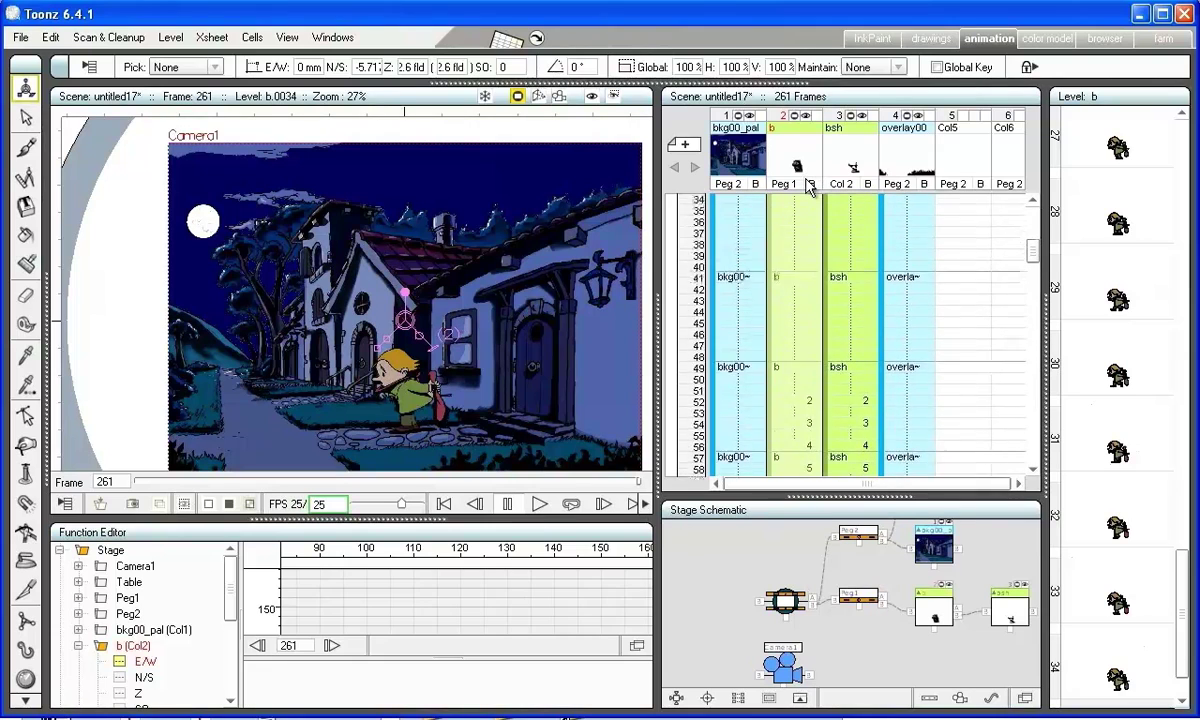
pyautogui.scroll(4, 808, 186)
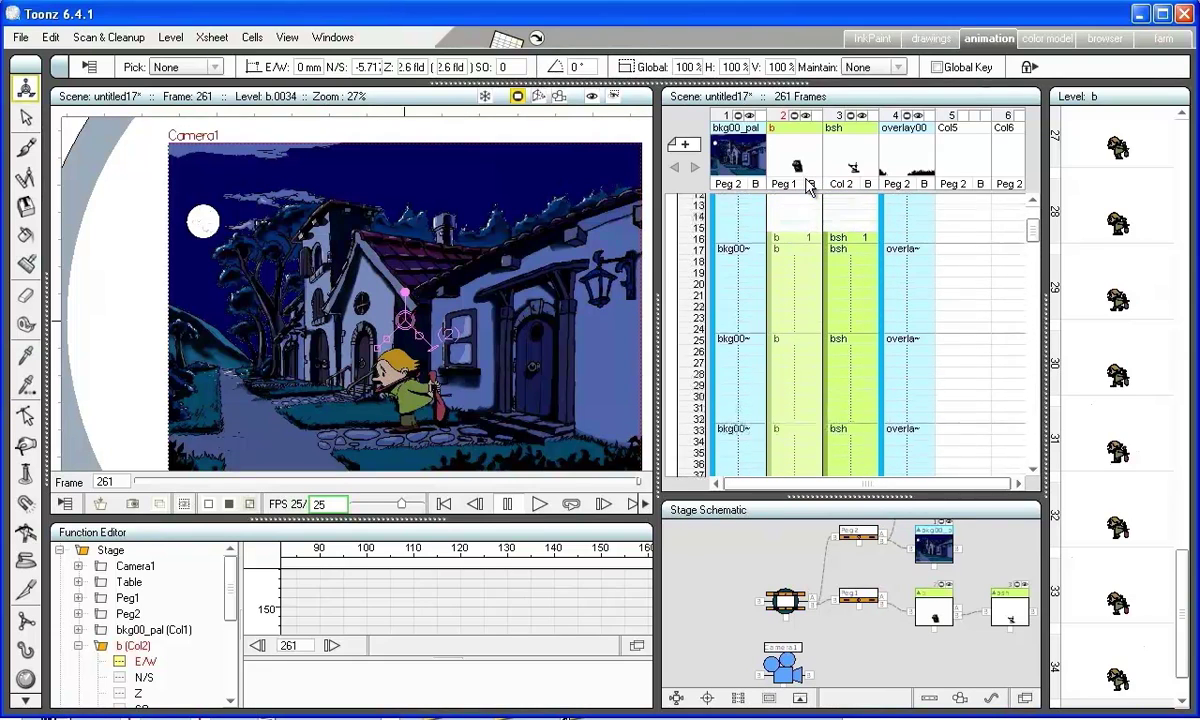
pyautogui.click(803, 256)
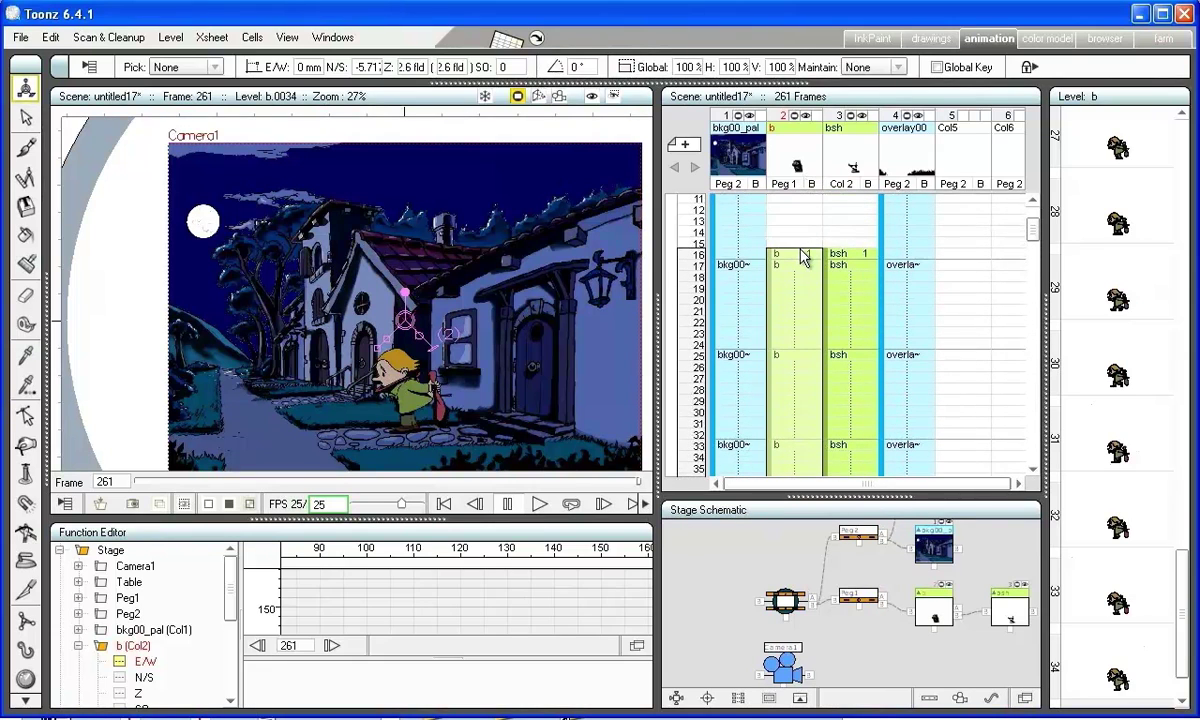
# Step: Replace level b in column b with b_hook.tlv from the drawings folder
pyautogui.rightClick(786, 382)
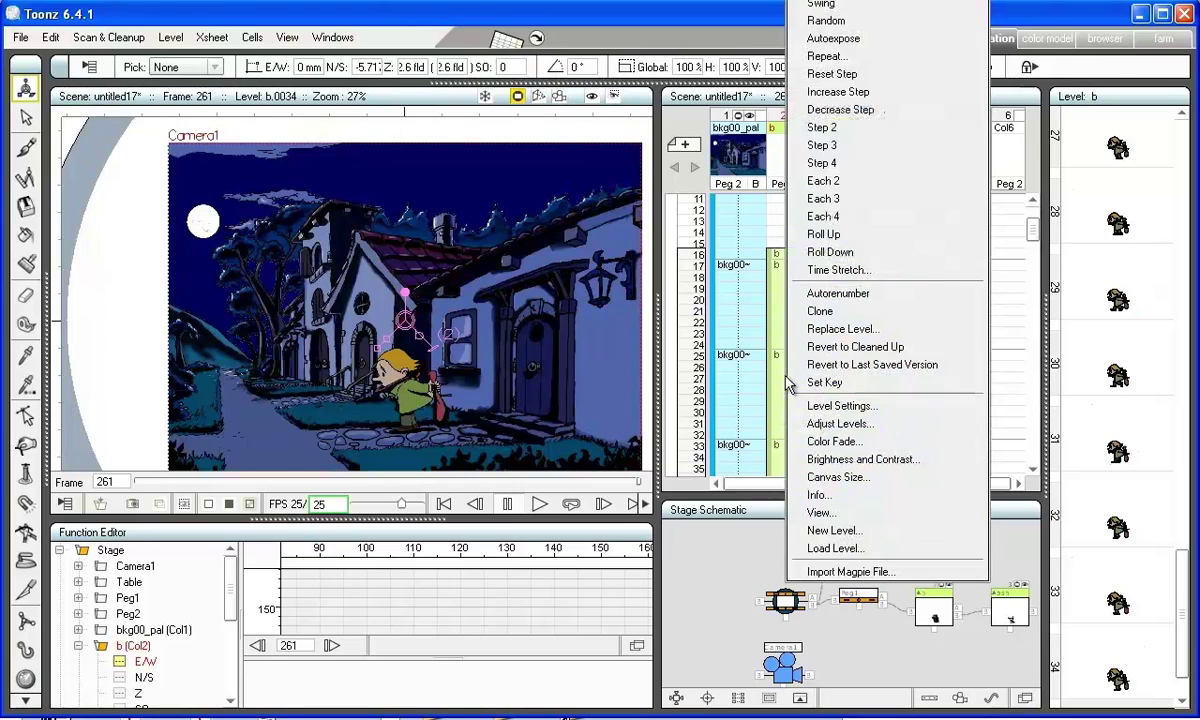
pyautogui.click(830, 329)
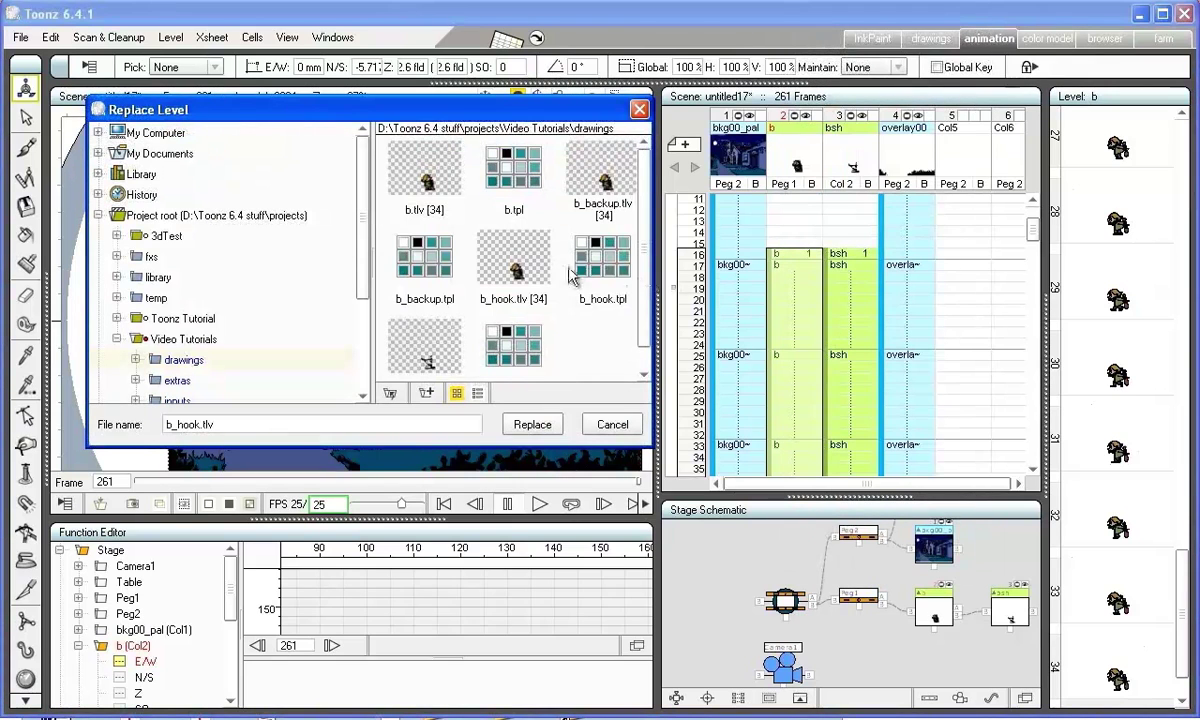
pyautogui.click(492, 240)
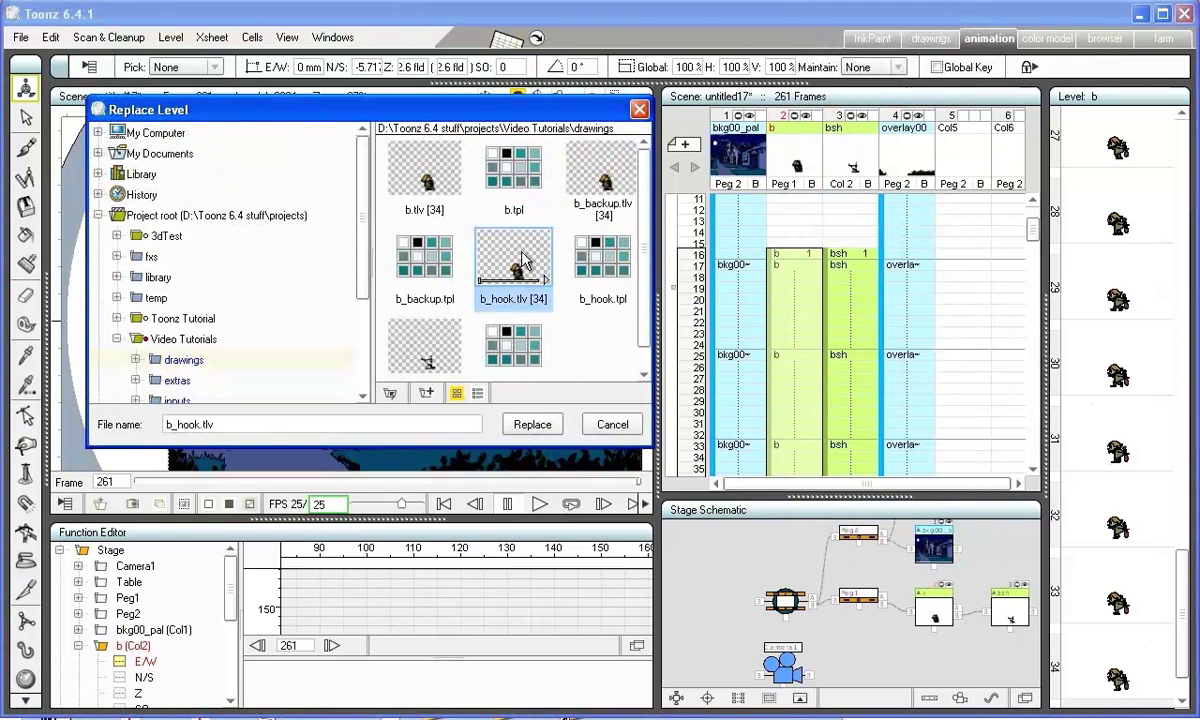
pyautogui.click(532, 425)
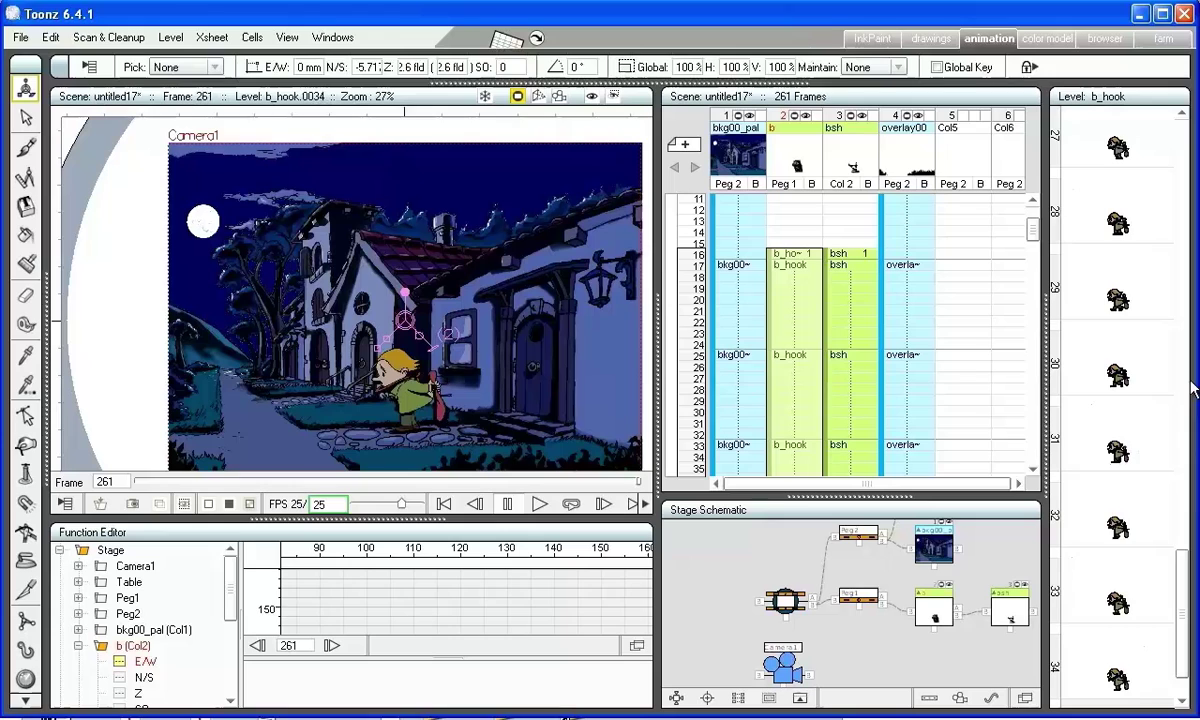
# Step: Open b_hook drawing 1 for editing with the Hook tool active
pyautogui.scroll(10, 1120, 300)
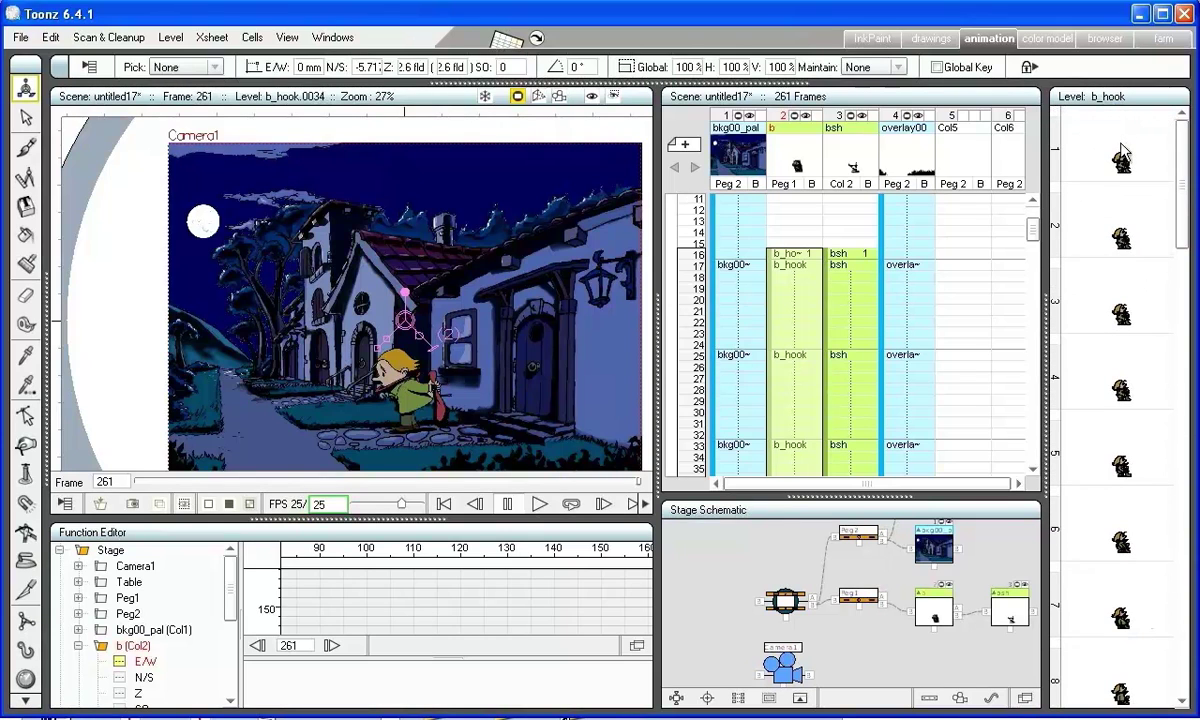
pyautogui.click(1122, 152)
pyautogui.click(26, 650)
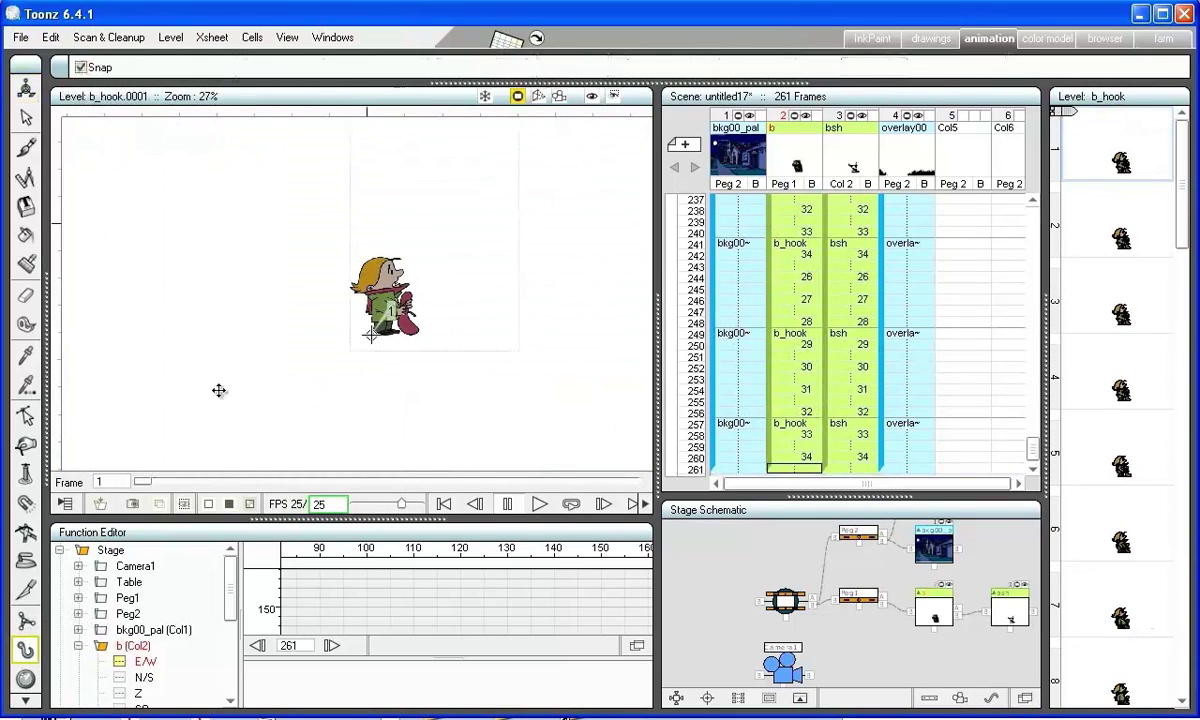
pyautogui.scroll(4, 320, 330)
pyautogui.scroll(2, 313, 322)
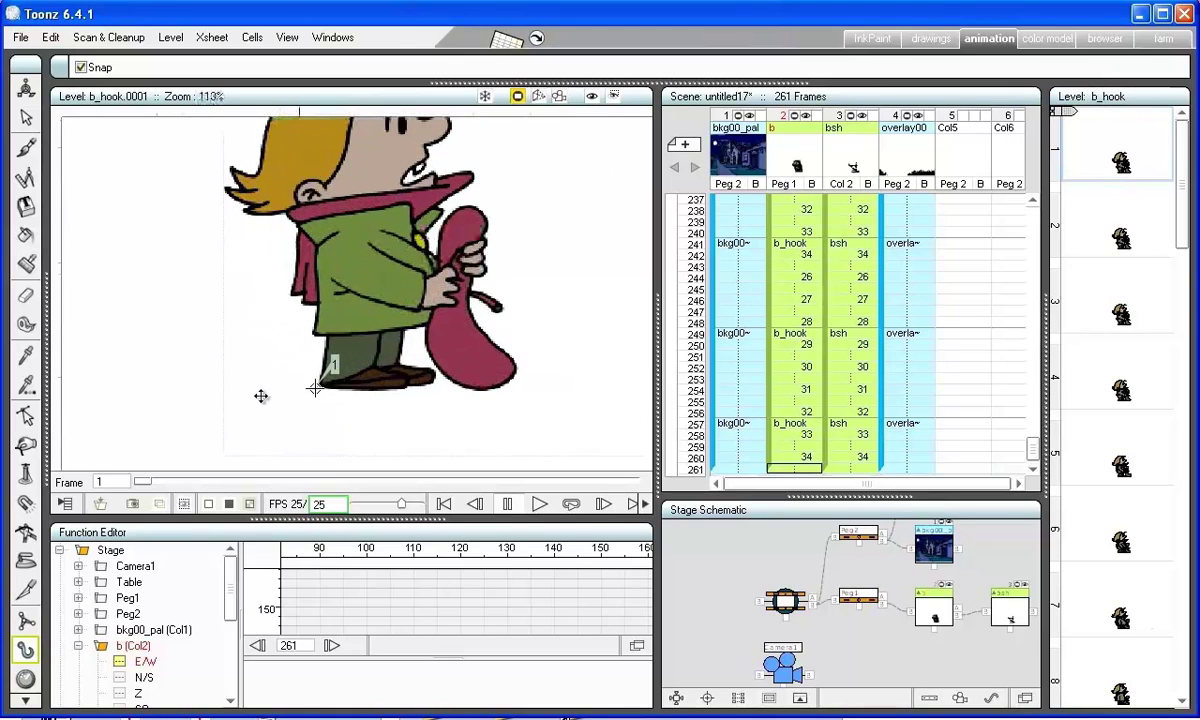
# Step: Step through every b_hook drawing checking hook 1 on the feet, ending on drawing 0001
pyautogui.click(603, 504)
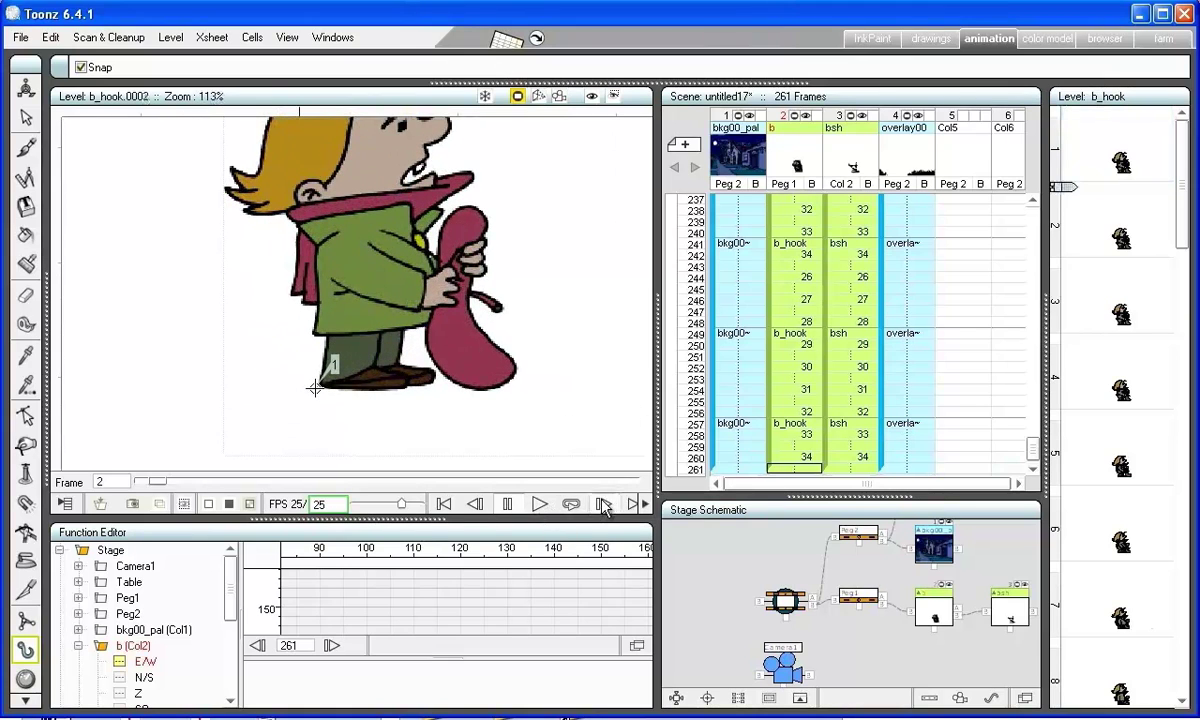
pyautogui.click(603, 504)
pyautogui.click(603, 504)
pyautogui.click(603, 504)
pyautogui.click(603, 504)
pyautogui.click(603, 504)
pyautogui.click(603, 504)
pyautogui.click(603, 504)
pyautogui.click(603, 504)
pyautogui.click(603, 504)
pyautogui.click(603, 504)
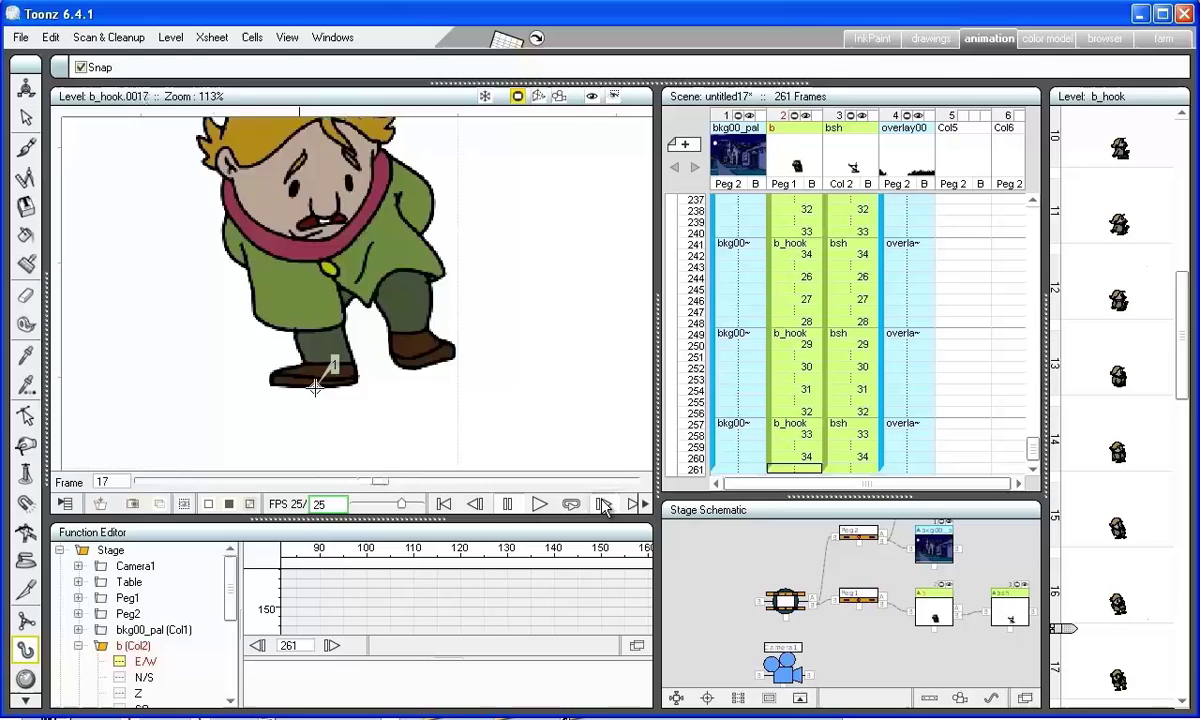
pyautogui.click(603, 504)
pyautogui.click(603, 504)
pyautogui.click(603, 504)
pyautogui.click(603, 504)
pyautogui.click(603, 504)
pyautogui.click(603, 504)
pyautogui.click(603, 504)
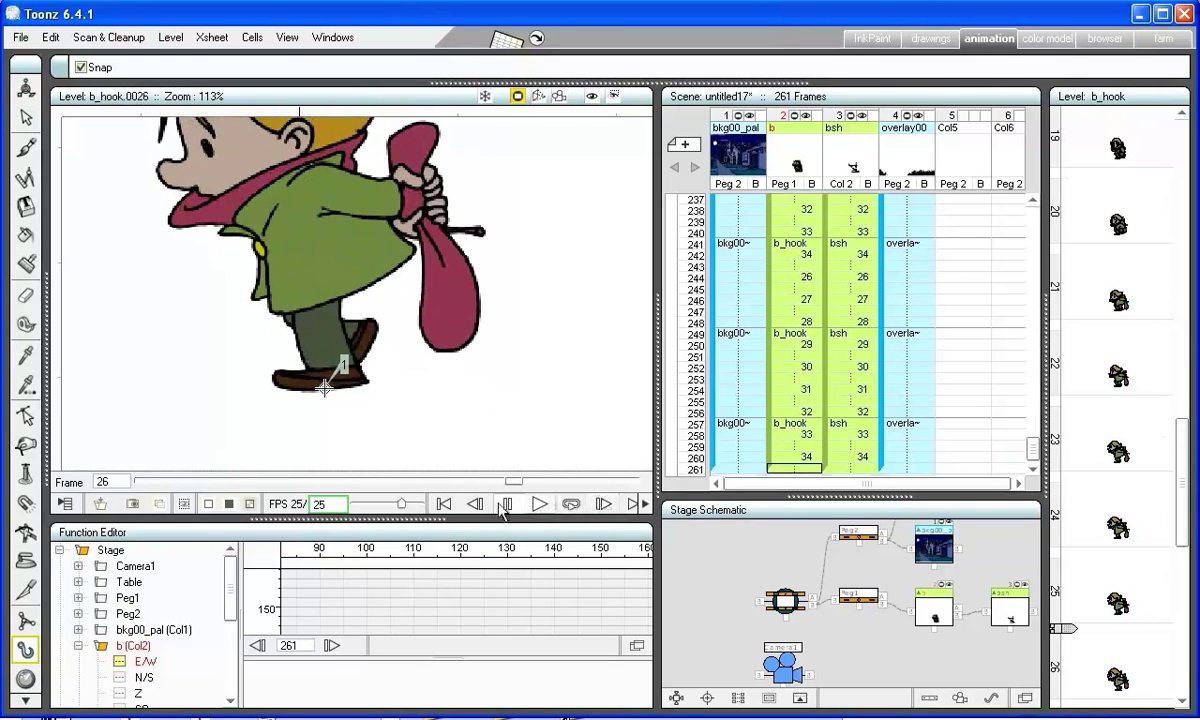
pyautogui.click(476, 504)
pyautogui.click(603, 504)
pyautogui.click(603, 504)
pyautogui.click(603, 504)
pyautogui.click(603, 504)
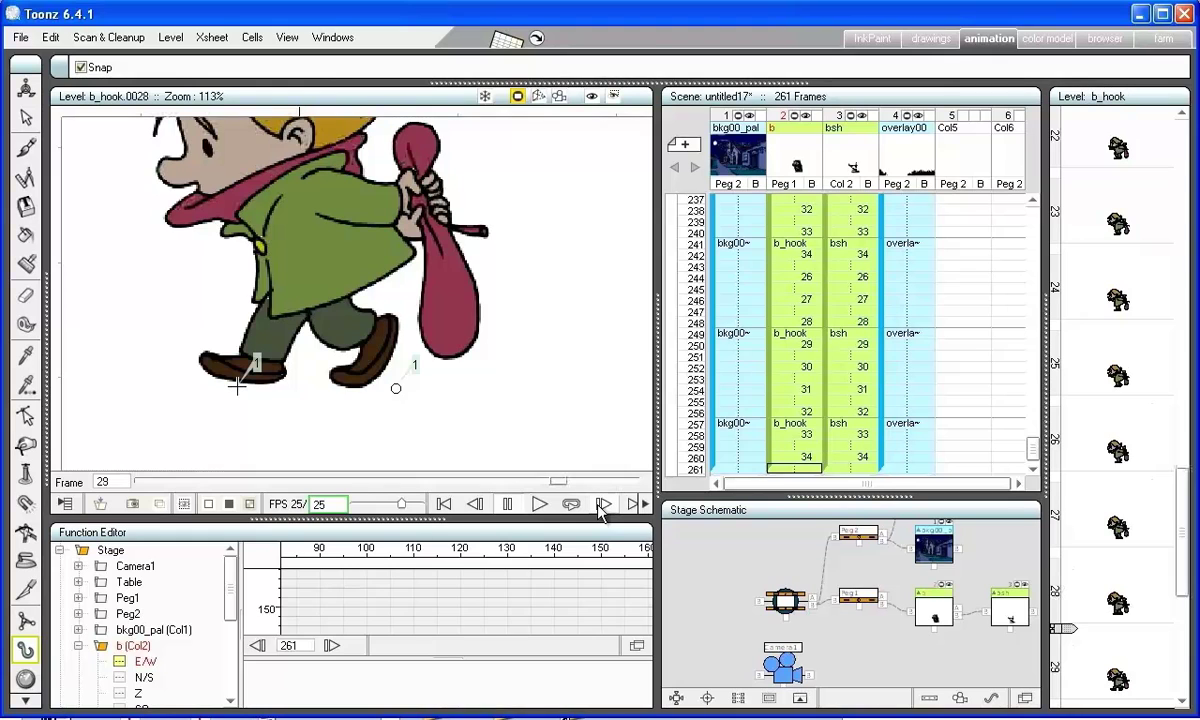
pyautogui.click(603, 504)
pyautogui.click(603, 504)
pyautogui.click(603, 504)
pyautogui.click(603, 504)
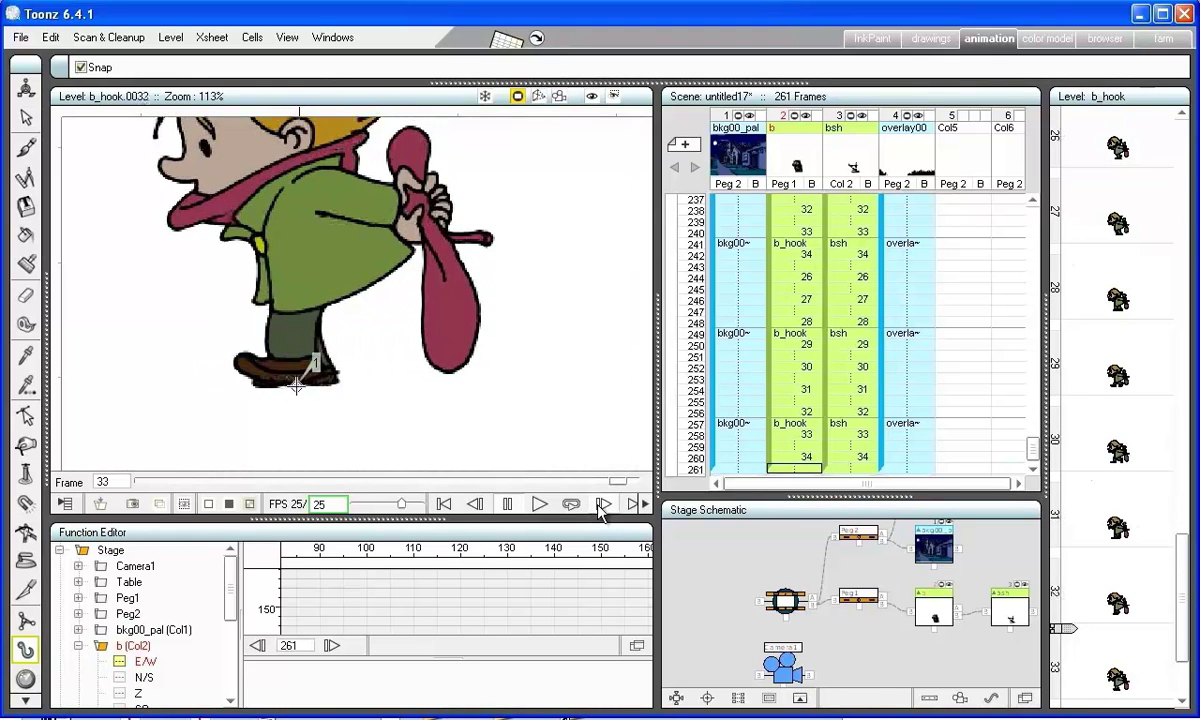
pyautogui.click(603, 504)
pyautogui.click(603, 504)
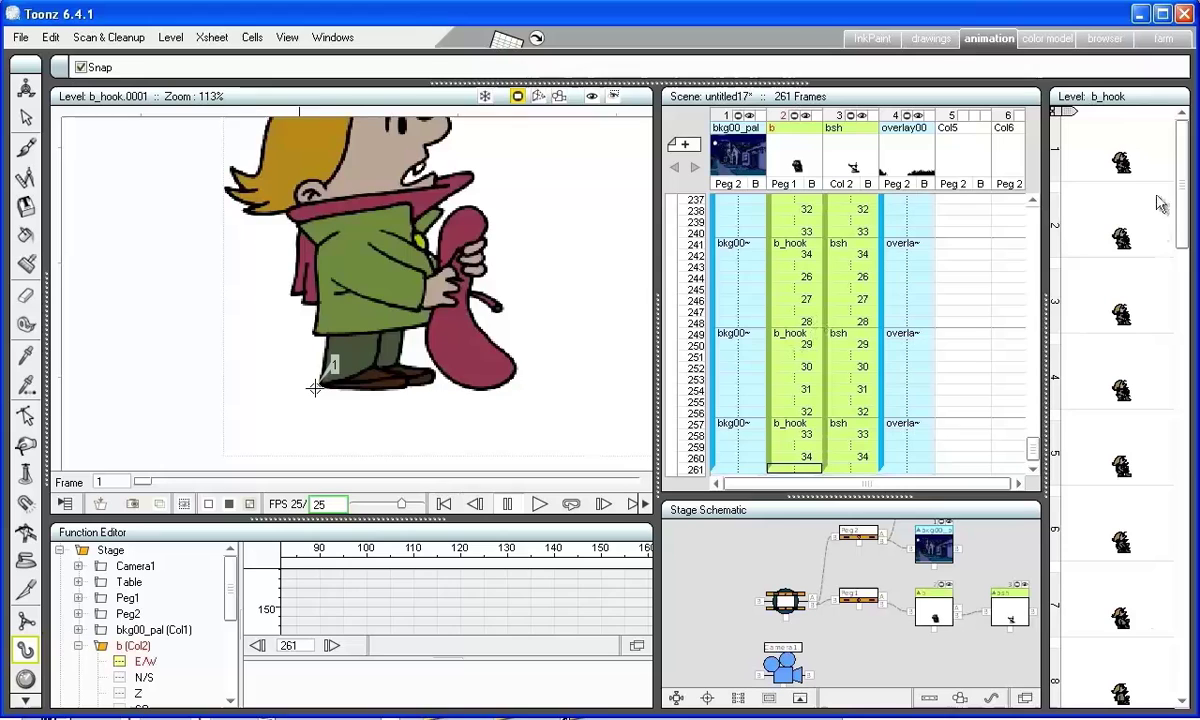
pyautogui.scroll(-2, 545, 301)
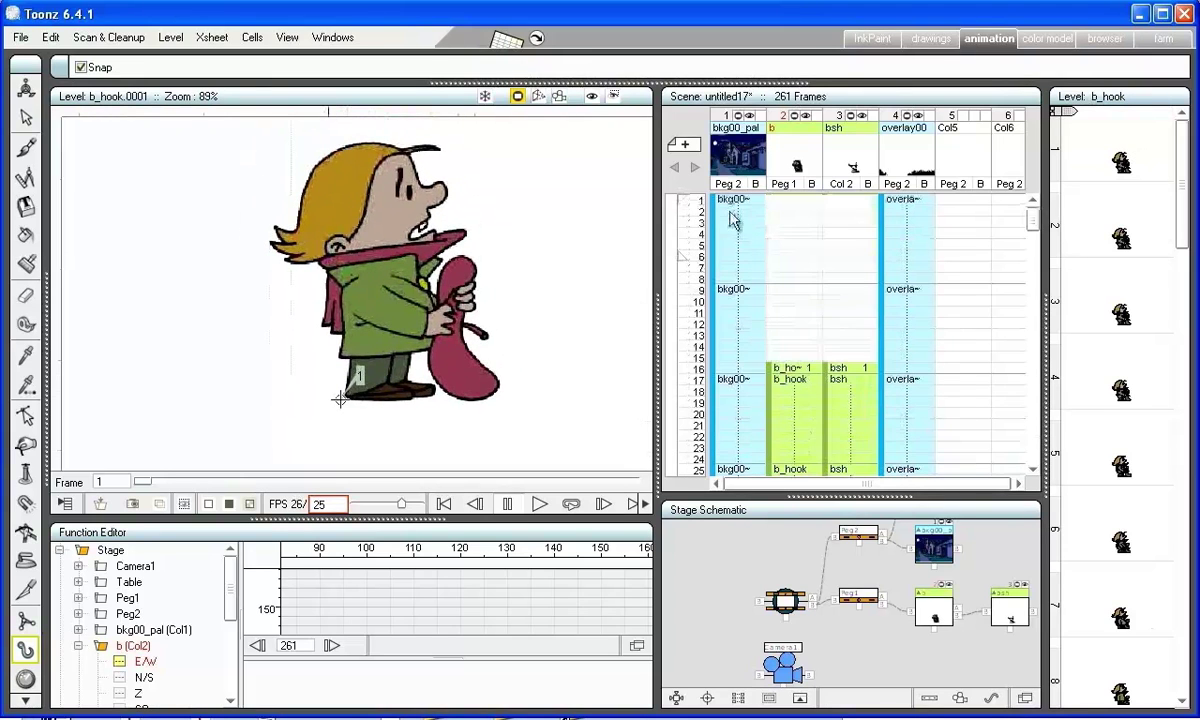
# Step: Go to frame 16 and pan the viewer to show the whole night scene
pyautogui.click(684, 369)
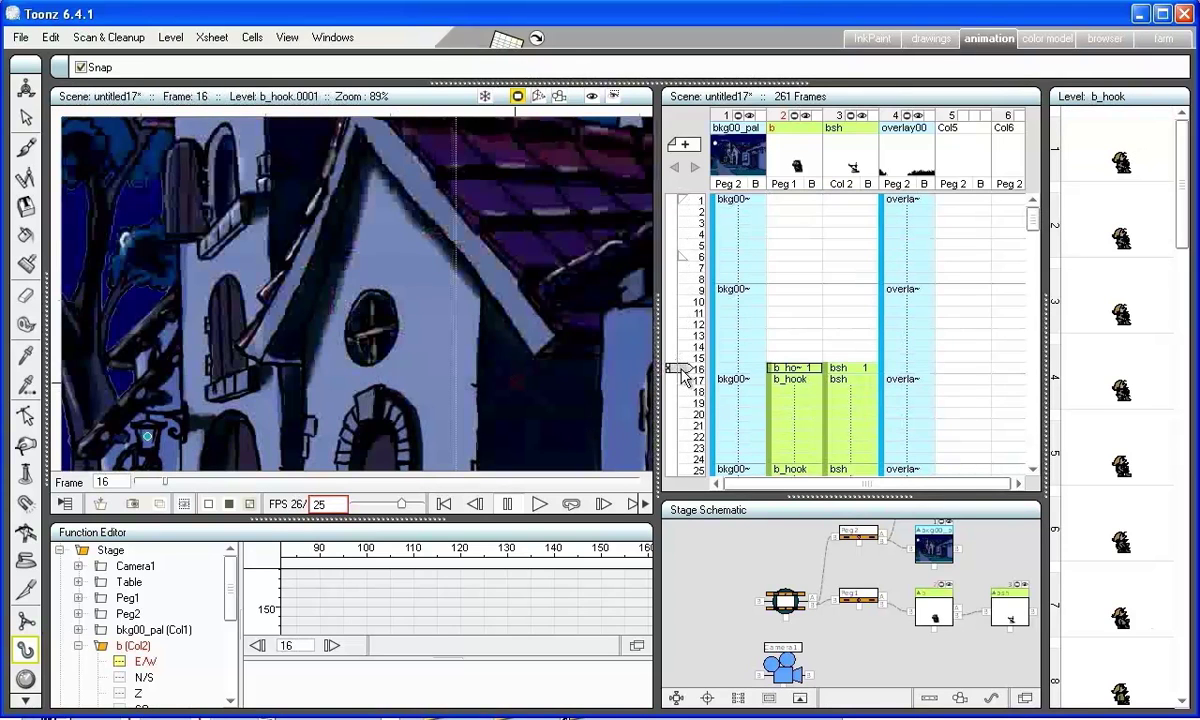
pyautogui.scroll(-2, 485, 344)
pyautogui.scroll(-6, 485, 346)
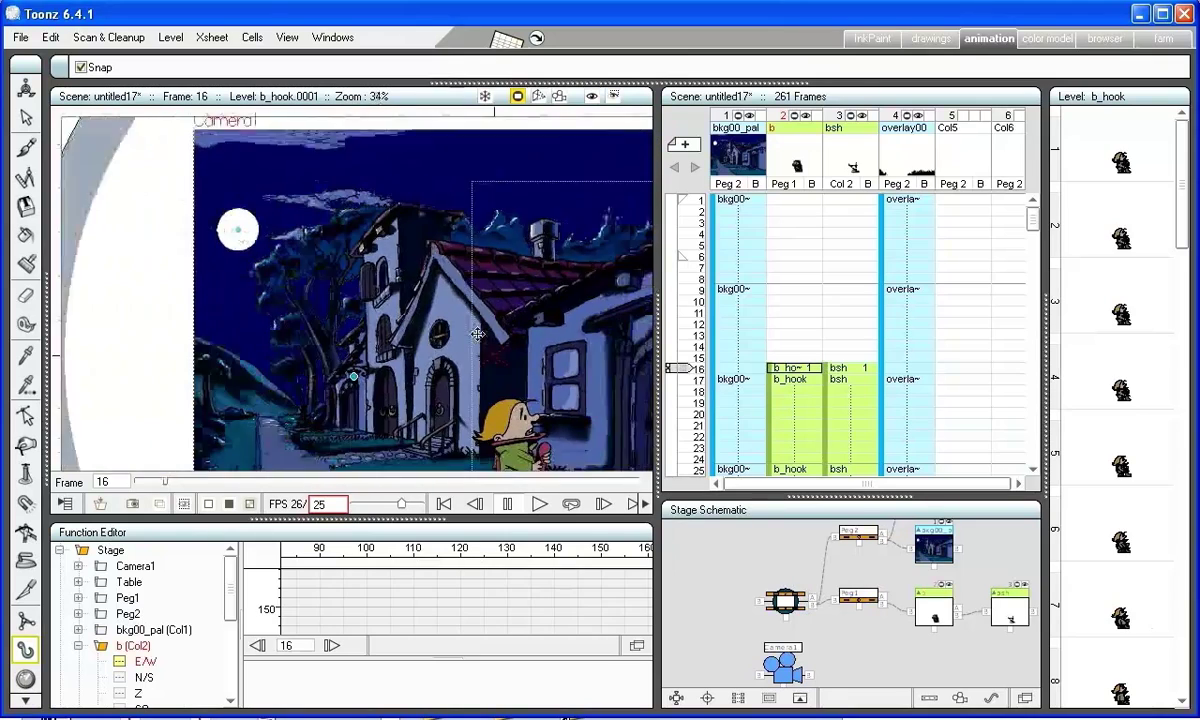
pyautogui.moveTo(485, 346); pyautogui.dragTo(357, 245)
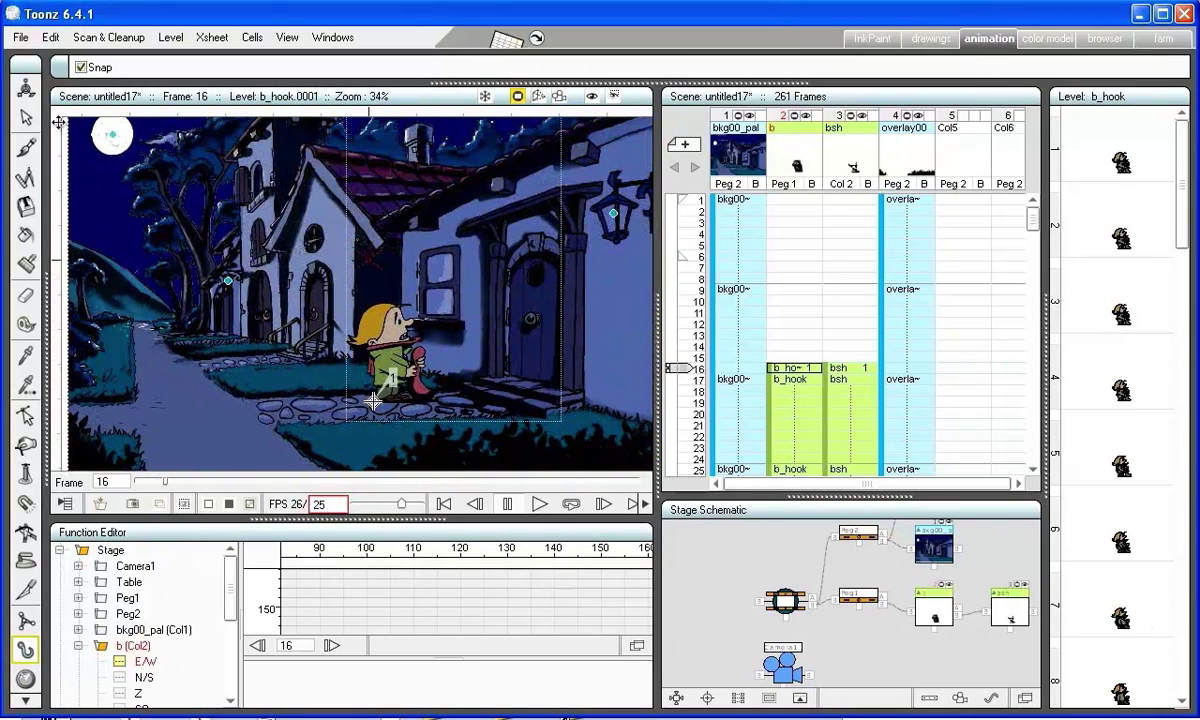
# Step: Set column b to follow hook 1 and drag the character down to E/W 17.95, N/S -76.7
pyautogui.click(27, 89)
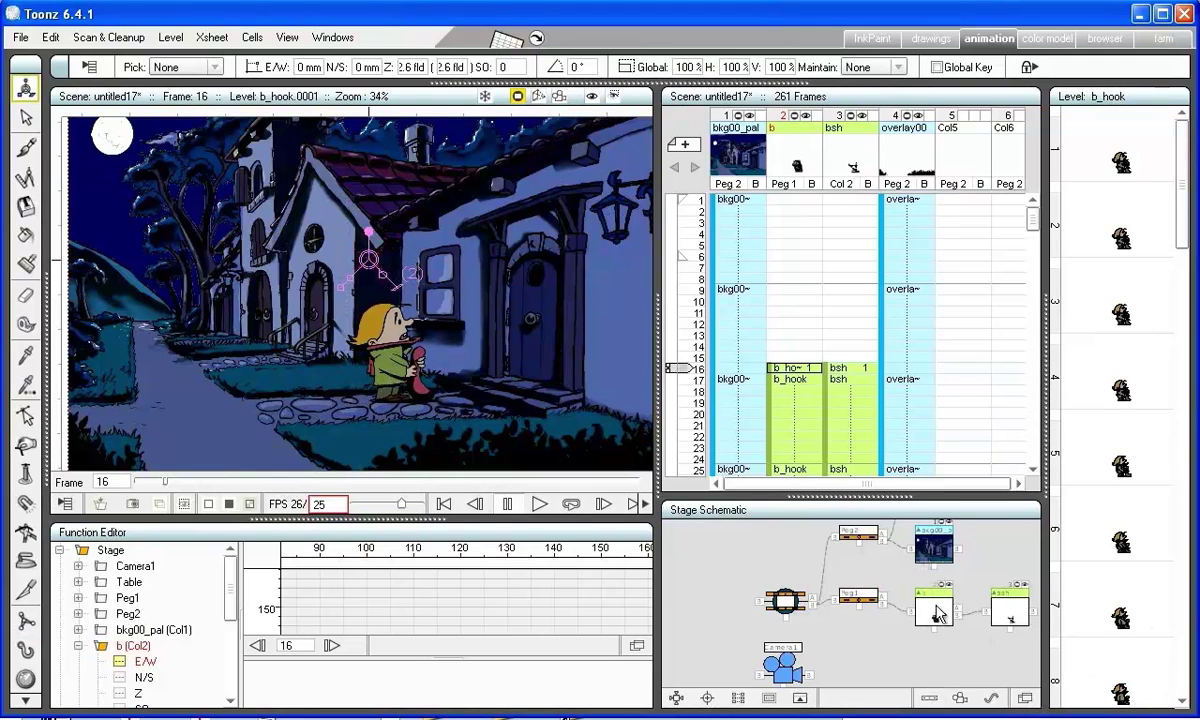
pyautogui.scroll(8, 937, 614)
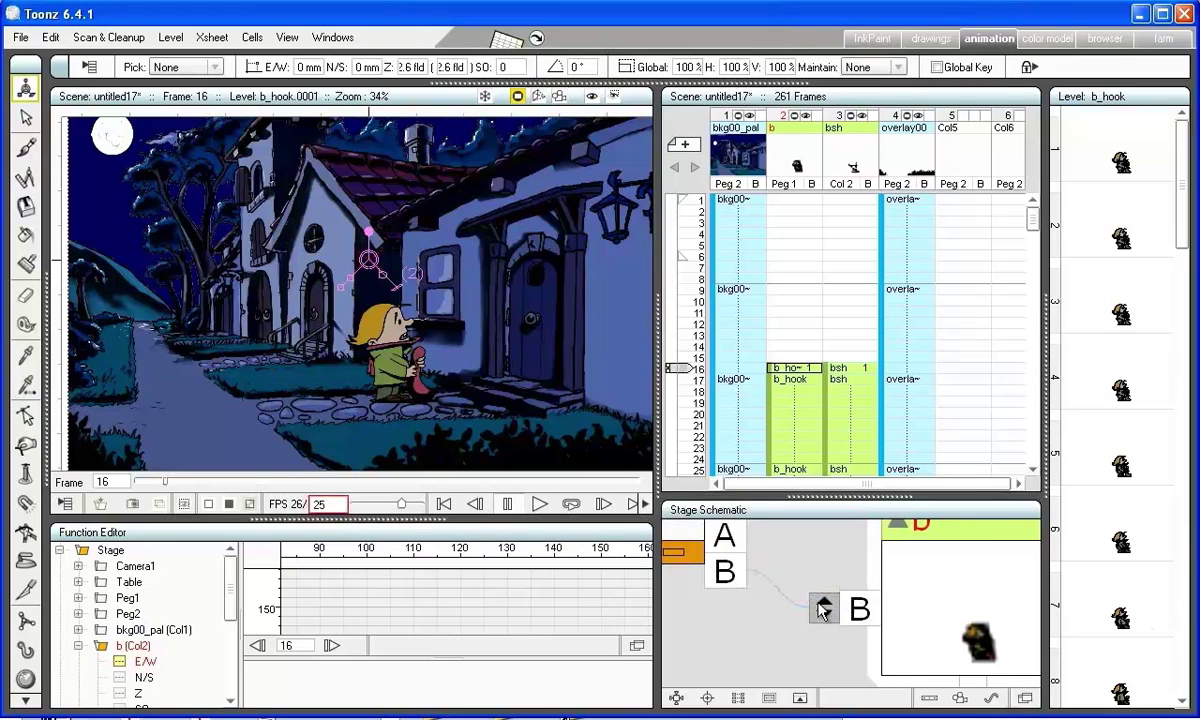
pyautogui.click(823, 600)
pyautogui.click(821, 597)
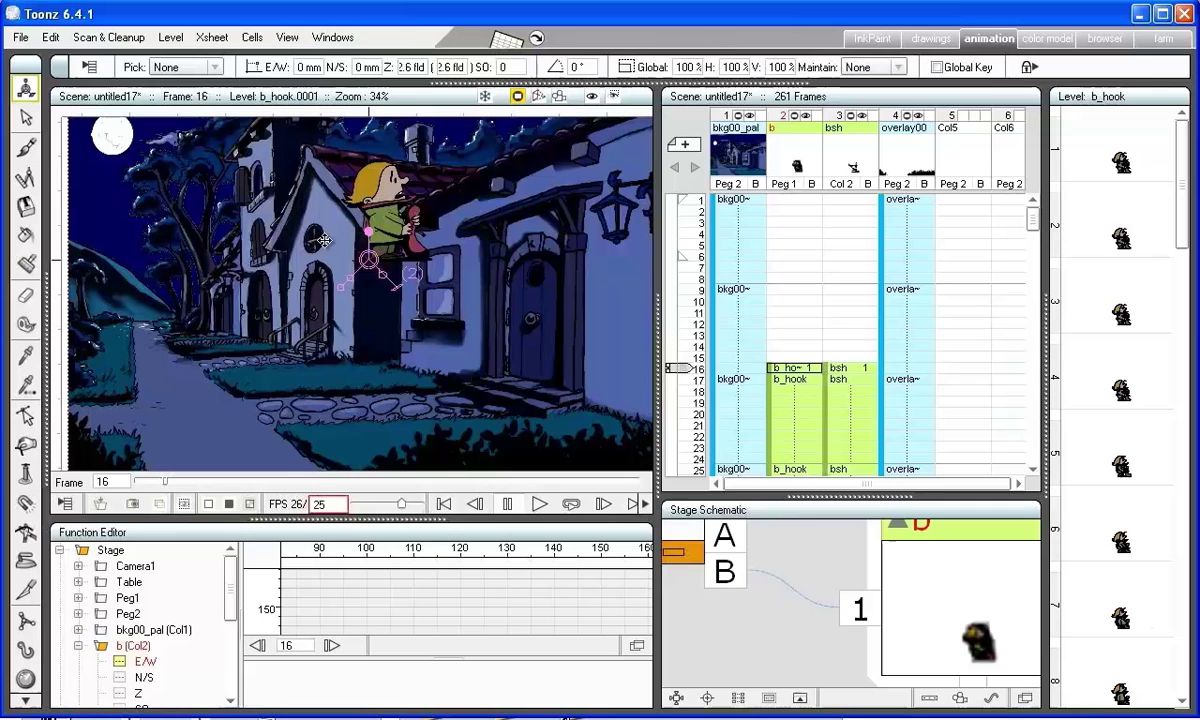
pyautogui.moveTo(324, 240); pyautogui.dragTo(358, 385)
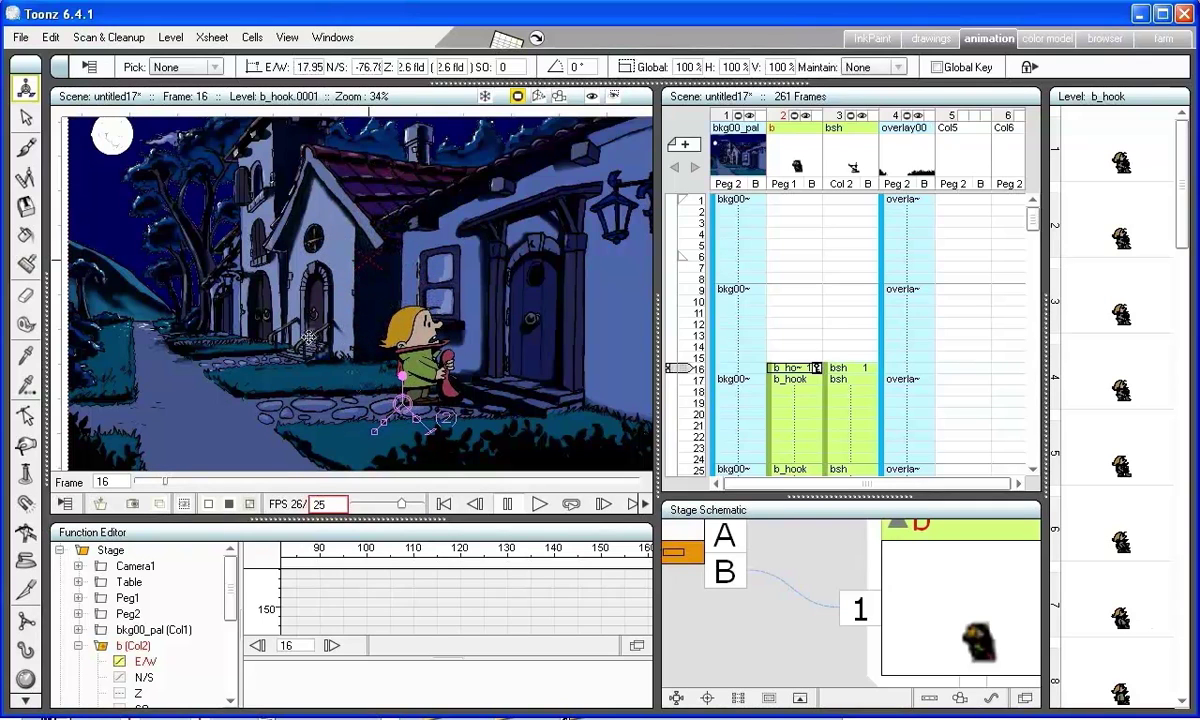
pyautogui.scroll(-1, 309, 338)
pyautogui.scroll(-1, 310, 338)
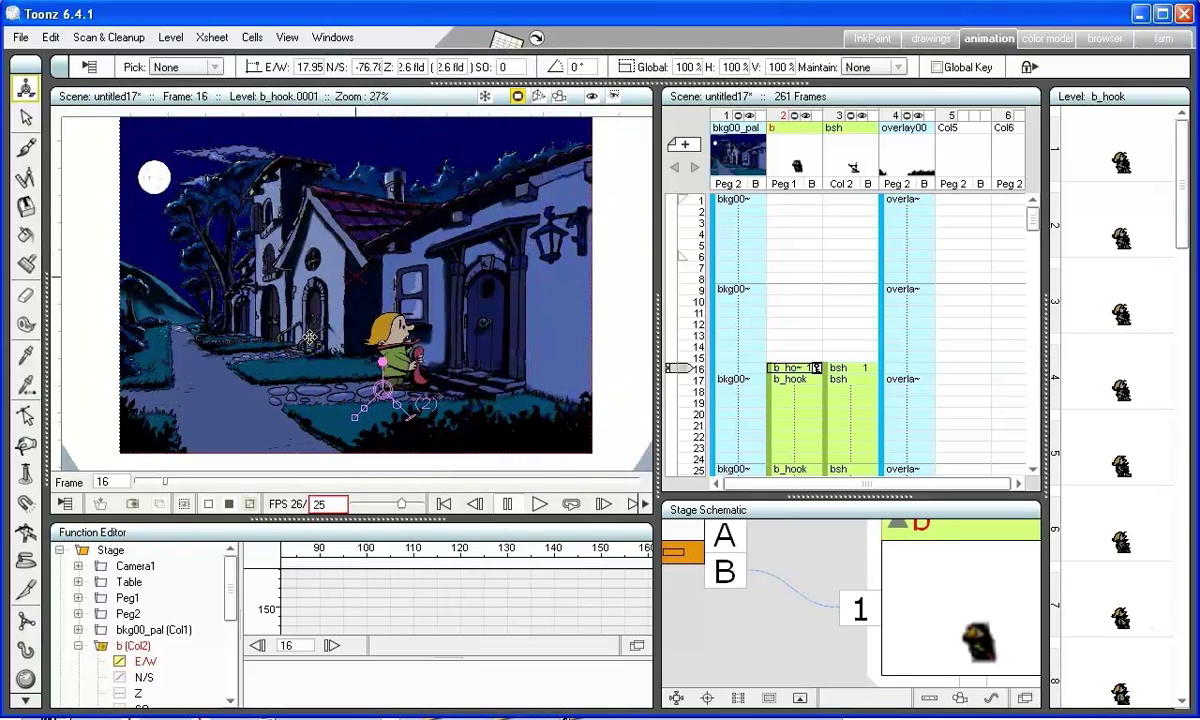
pyautogui.click(540, 505)
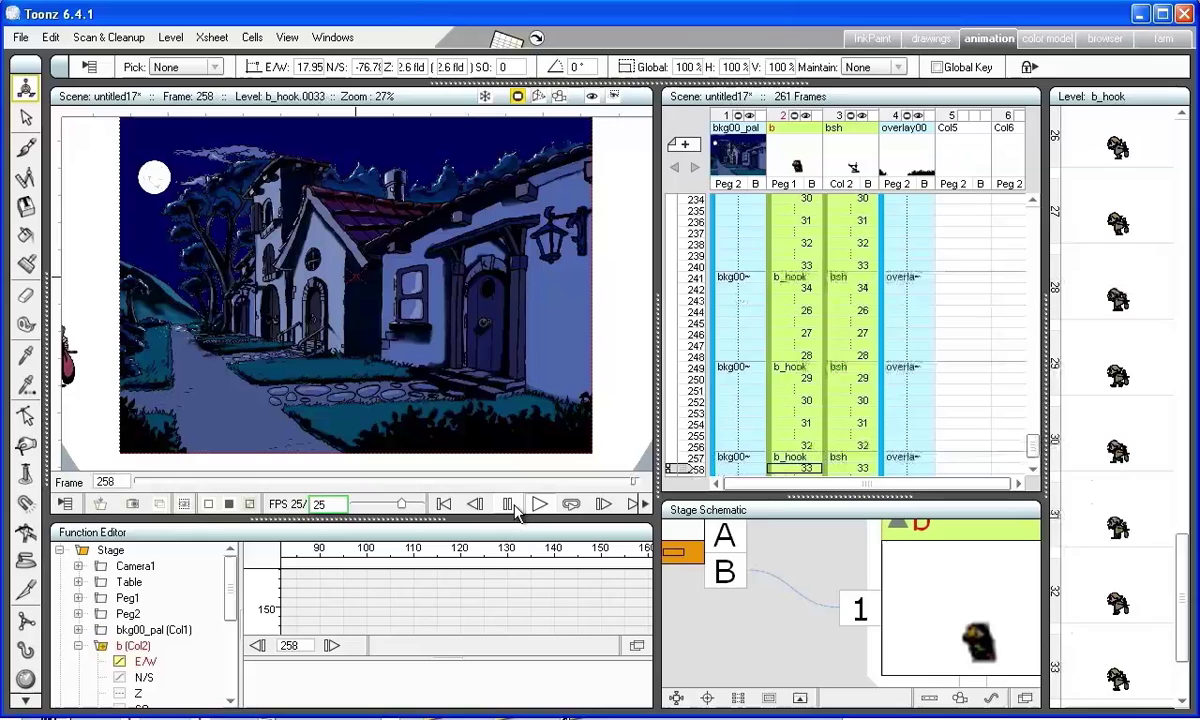
# Step: Select Camera1 and shrink it at frame 1 to tightly frame the rooftop
pyautogui.scroll(-5, 772, 600)
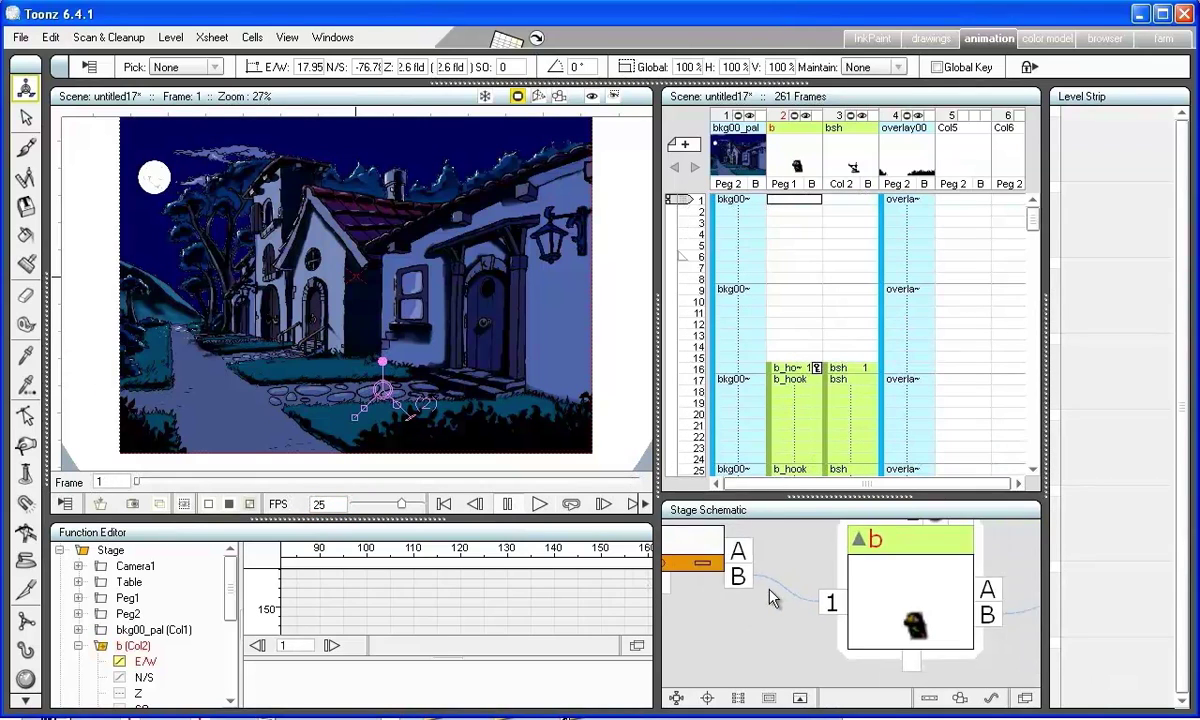
pyautogui.moveTo(775, 597); pyautogui.dragTo(875, 587)
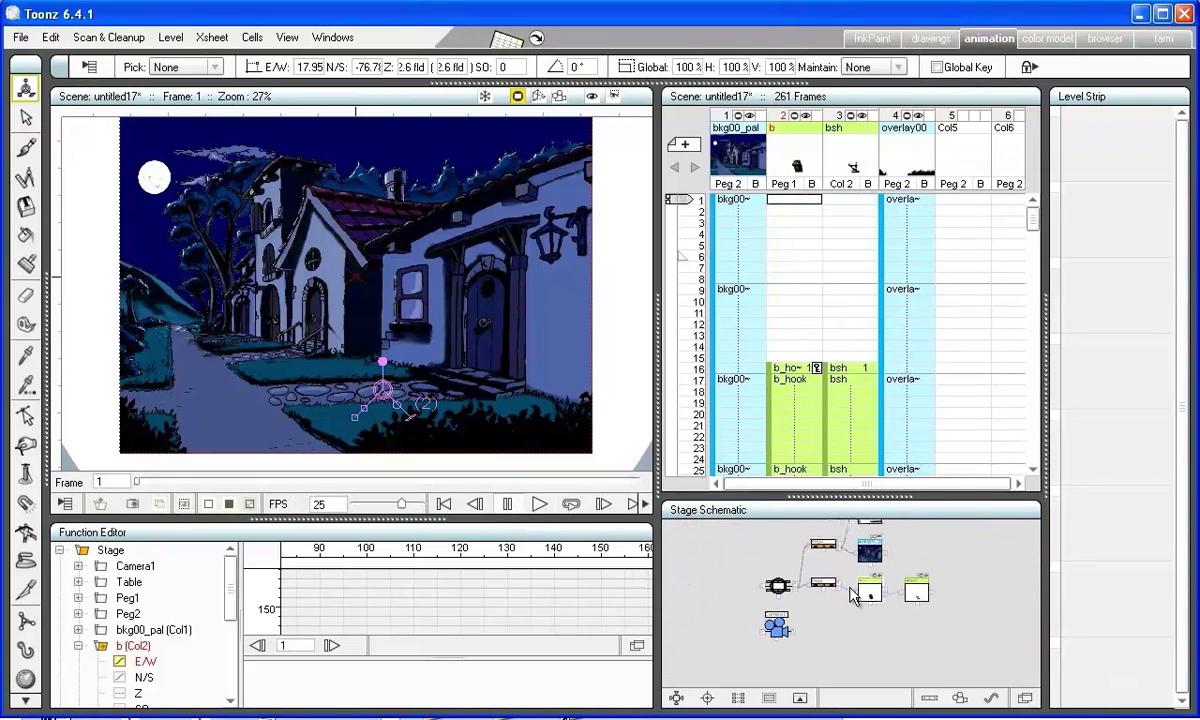
pyautogui.click(797, 617)
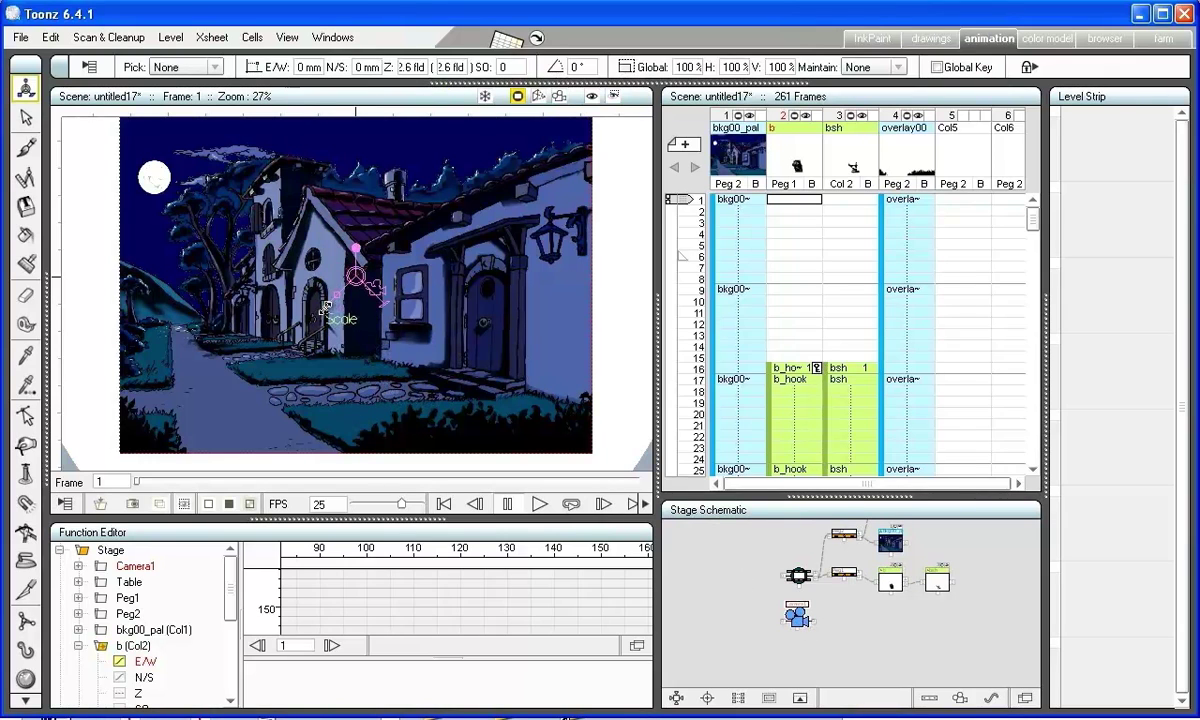
pyautogui.moveTo(327, 306); pyautogui.dragTo(454, 172)
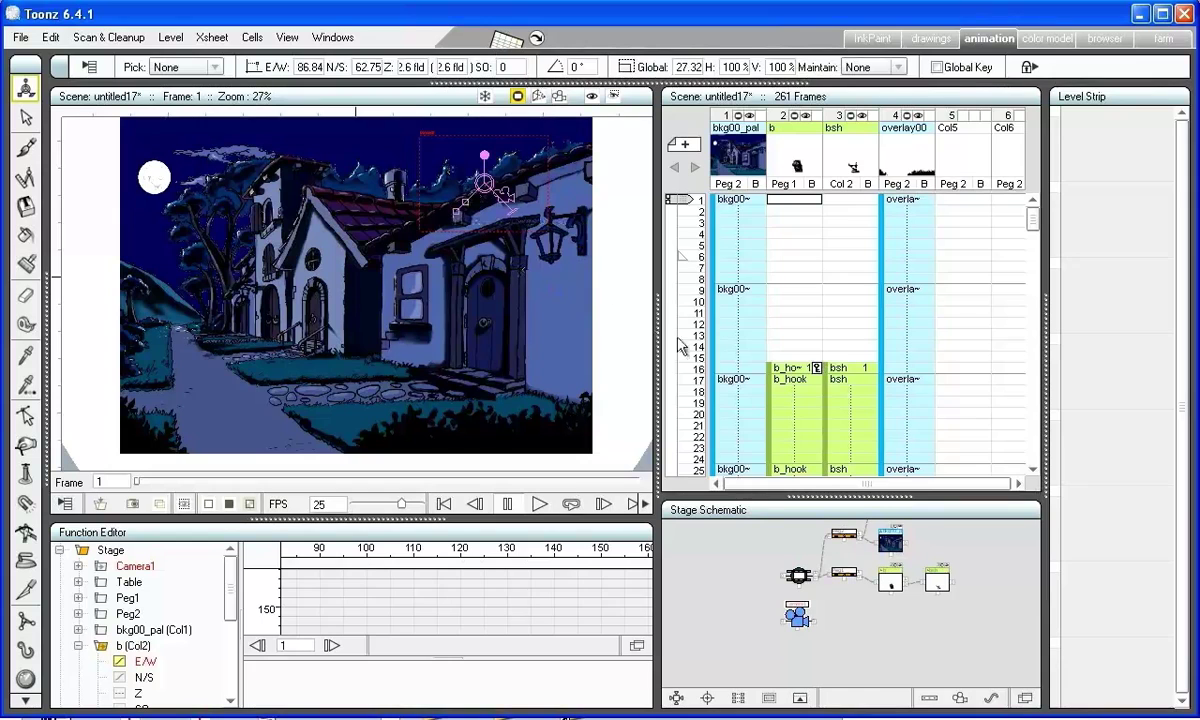
# Step: At frame 46, key Camera1 centred at E/W 0 mm and N/S 0 mm
pyautogui.scroll(-10, 731, 393)
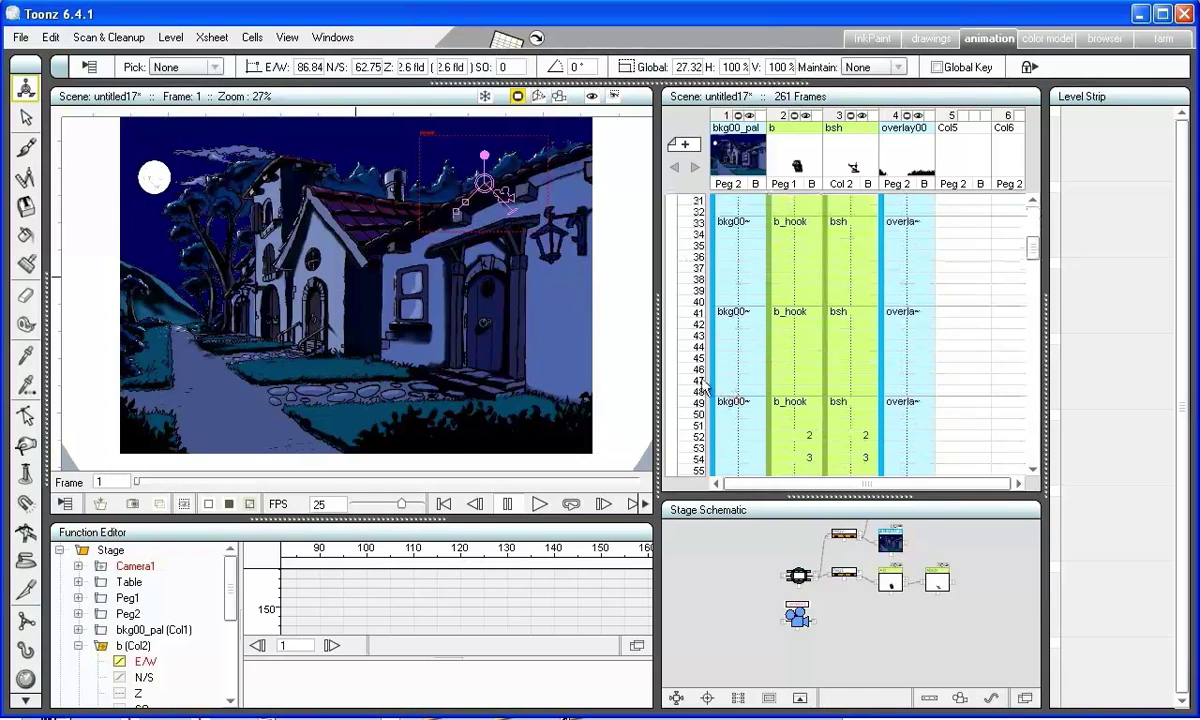
pyautogui.click(689, 370)
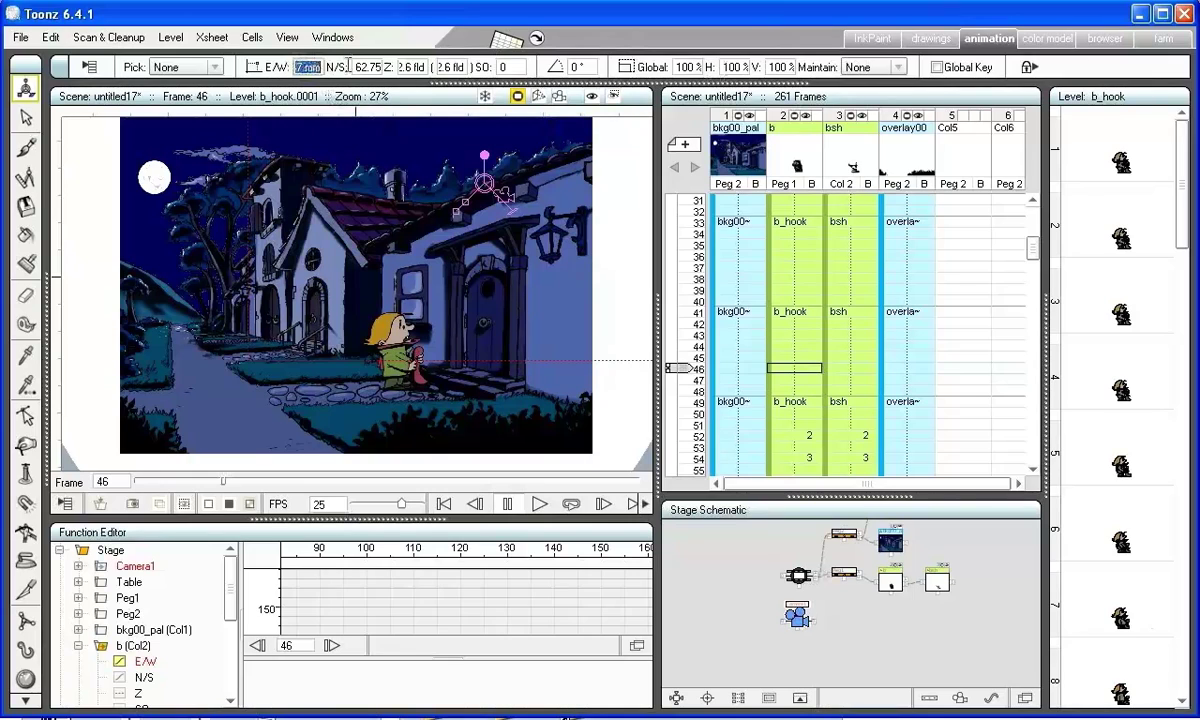
pyautogui.press('Return')
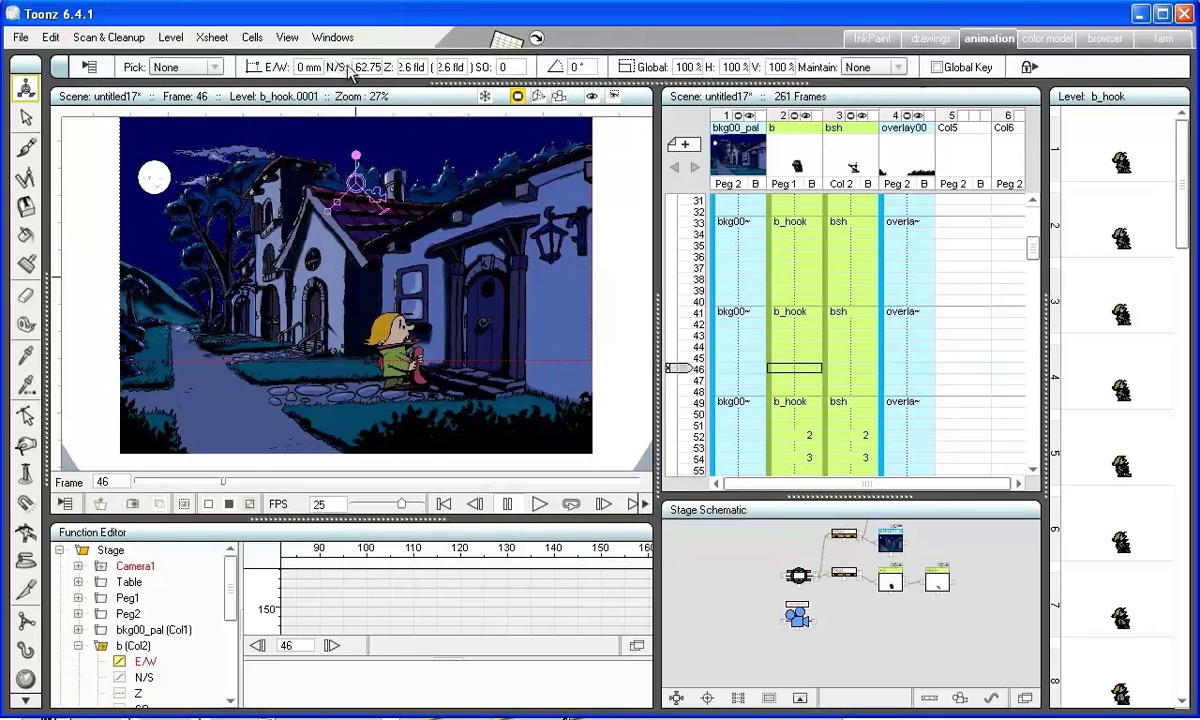
pyautogui.write('0')
pyautogui.press('Return')
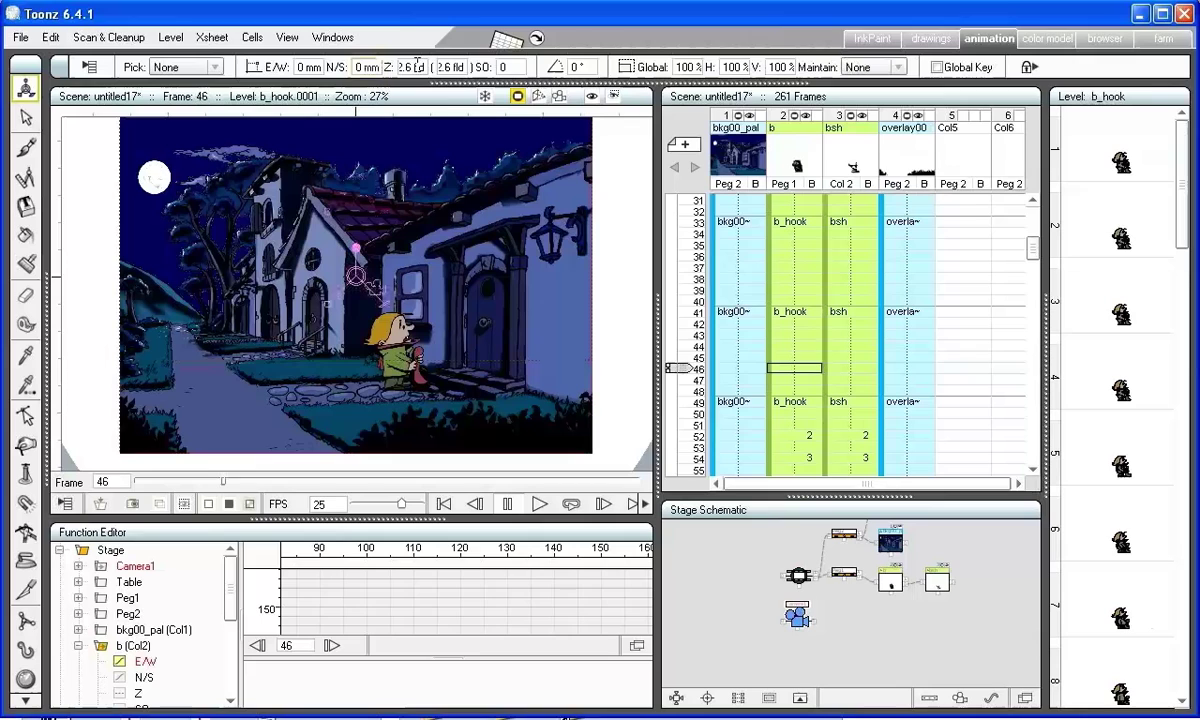
pyautogui.click(445, 505)
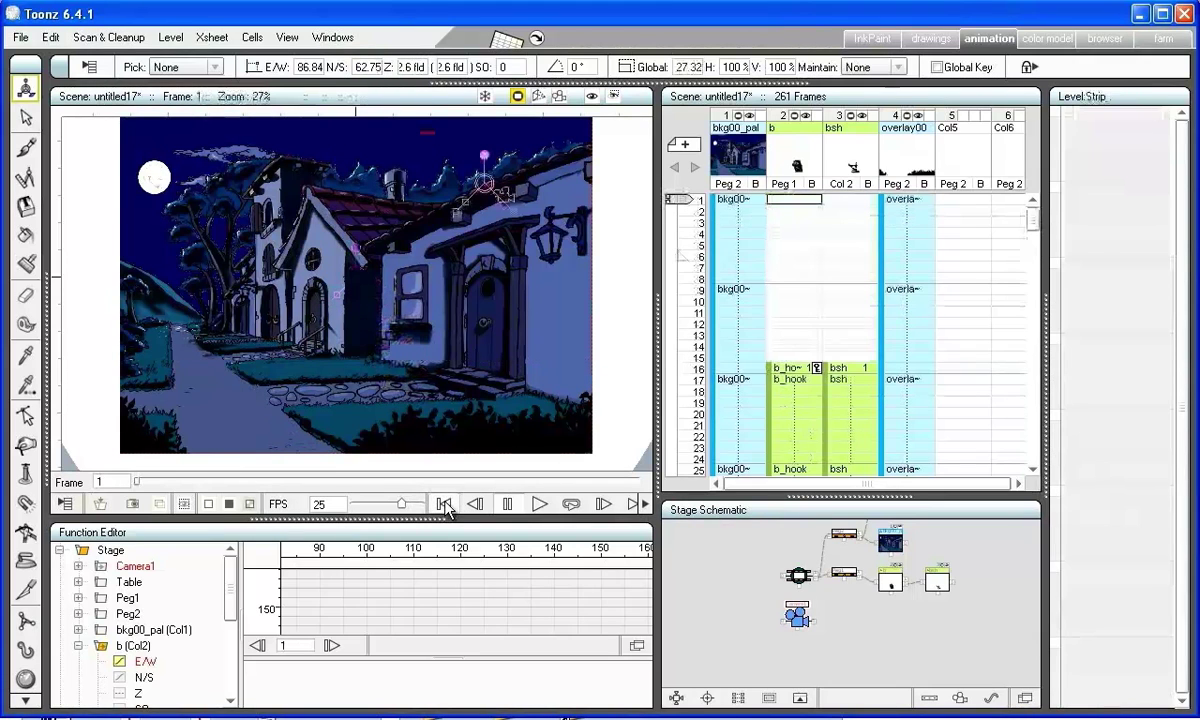
# Step: Switch the viewer to Camera View and play from the first frame to watch the rooftop pull-out
pyautogui.click(540, 505)
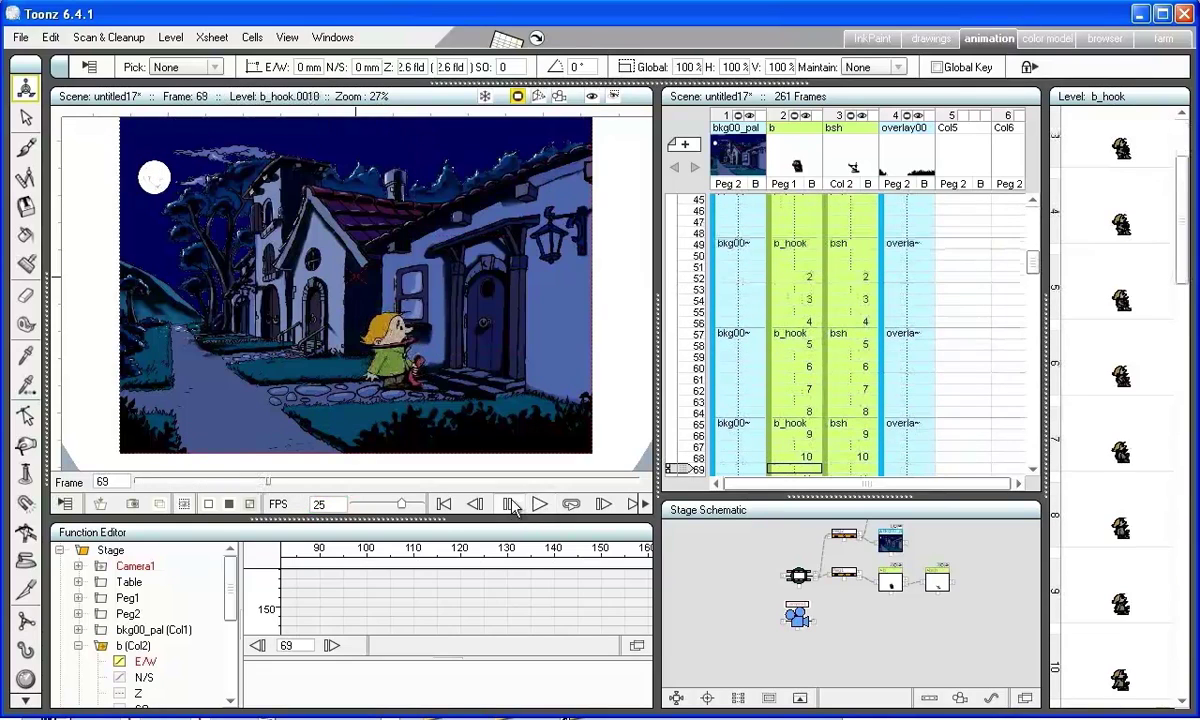
pyautogui.click(510, 505)
pyautogui.click(557, 97)
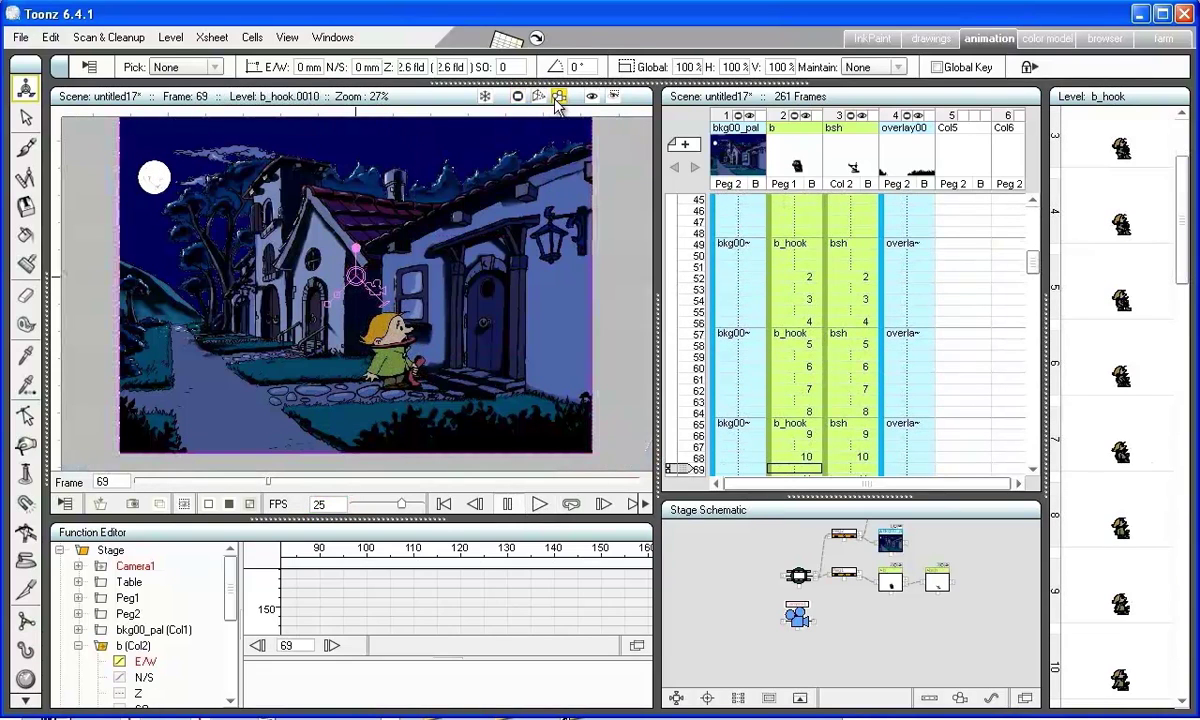
pyautogui.click(443, 505)
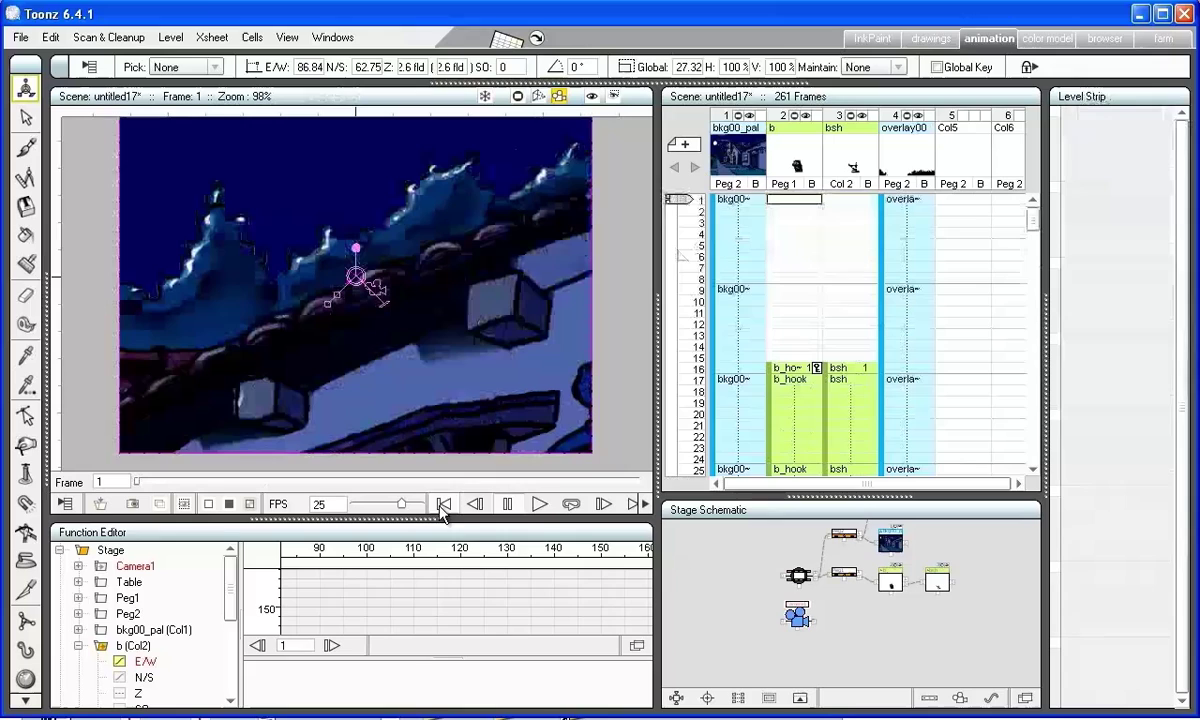
pyautogui.click(538, 505)
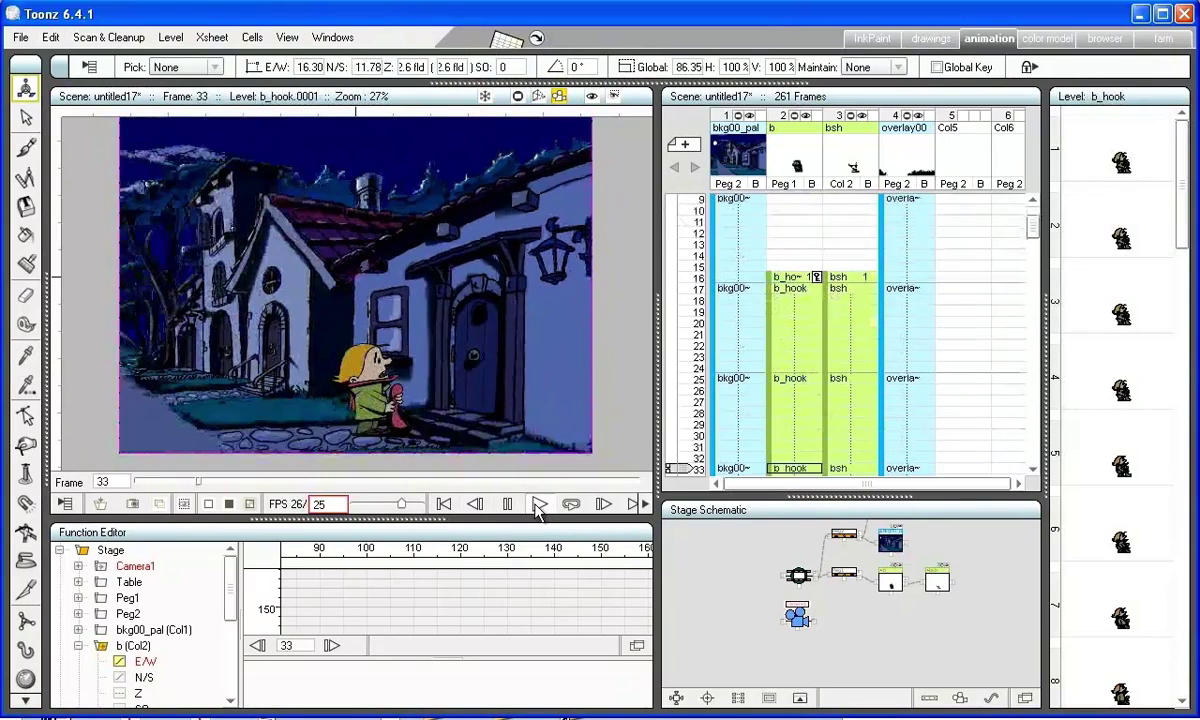